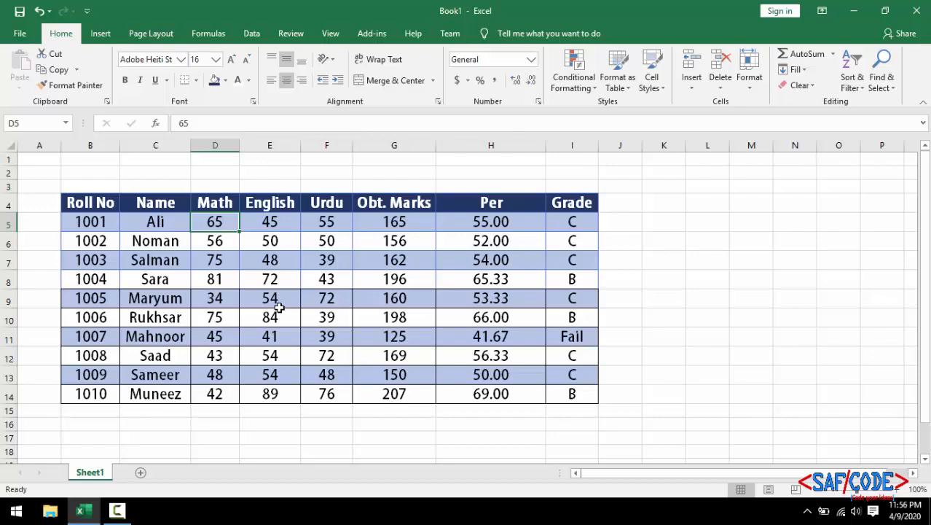
Try the invalid entries 988 and afdd as the Math mark in cell D5
type("988")
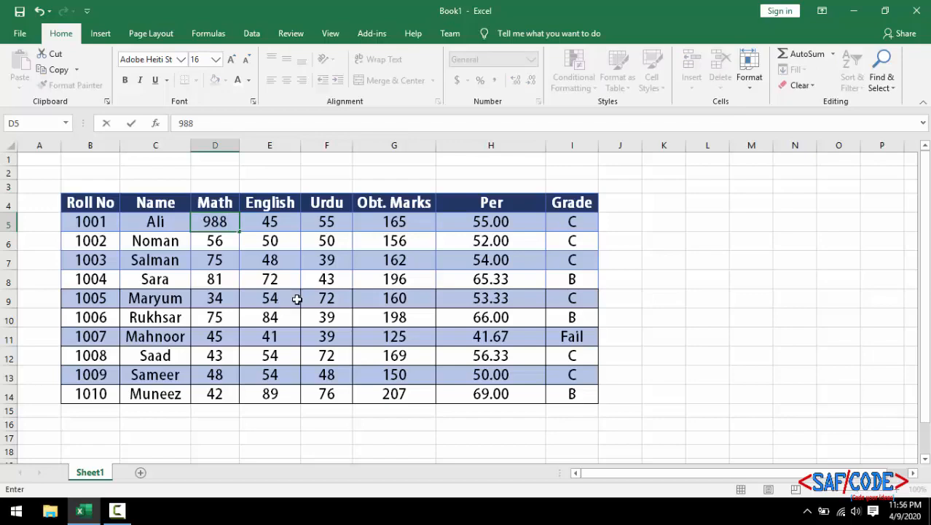
left_click(296, 280)
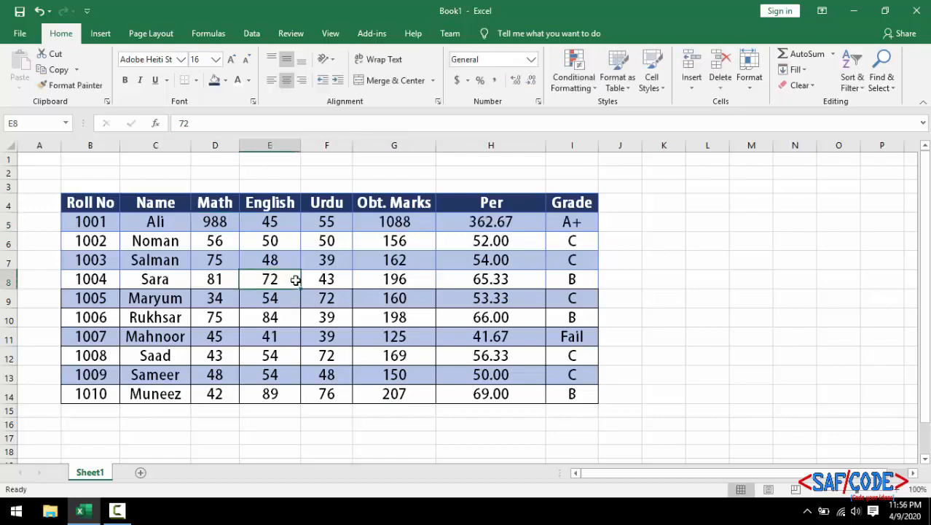
left_click(216, 222)
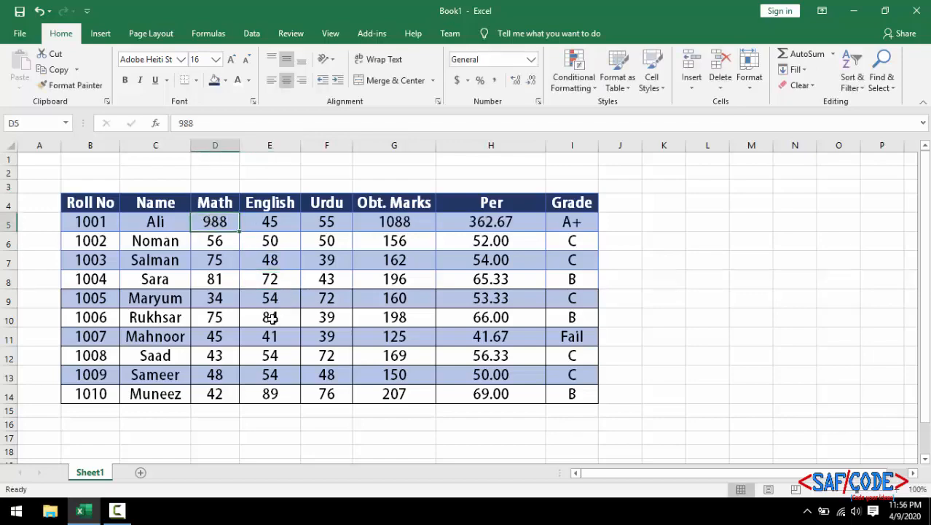
type("afdd")
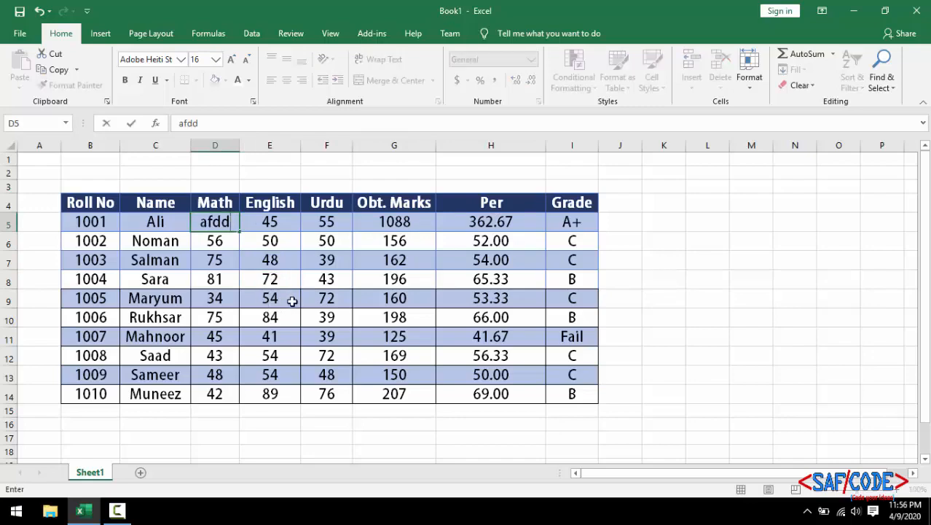
left_click(292, 302)
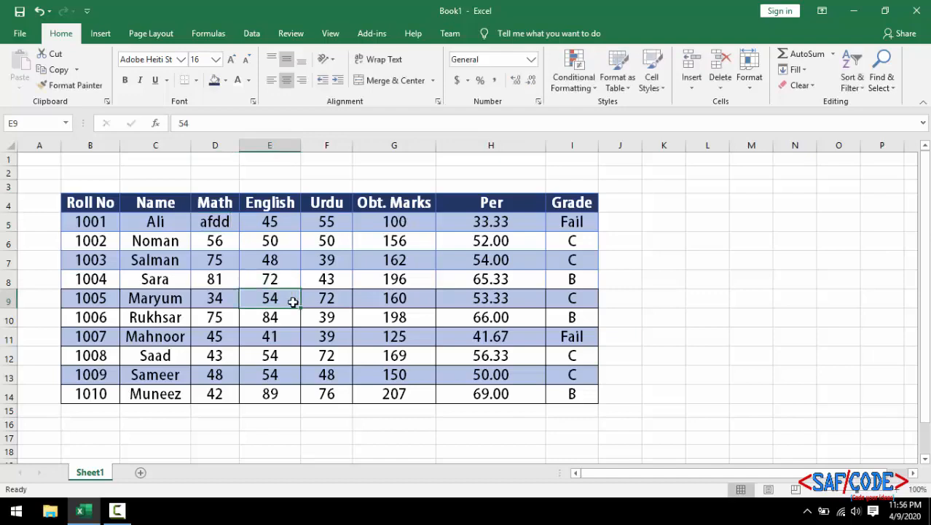
left_click(222, 224)
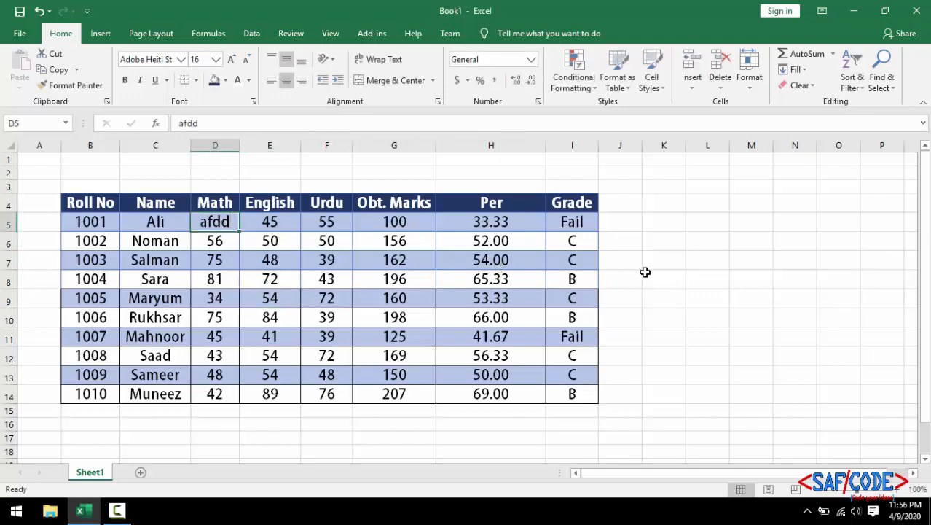
Set the English mark in cell E5 to 98
left_click(270, 223)
type("98")
left_click(340, 339)
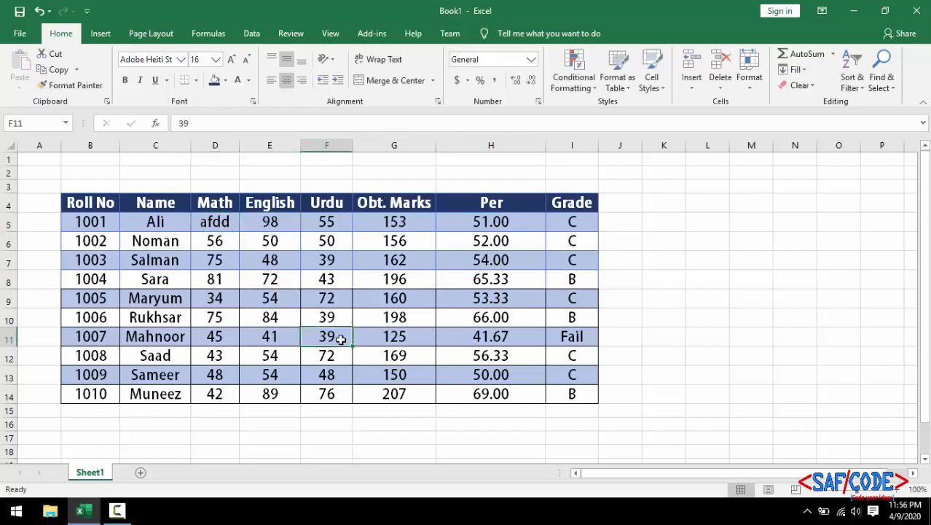
Replace the text entry in the Math cell D5 with the mark 45
left_click(274, 223)
left_click(332, 218)
left_click(582, 222)
left_click(227, 226)
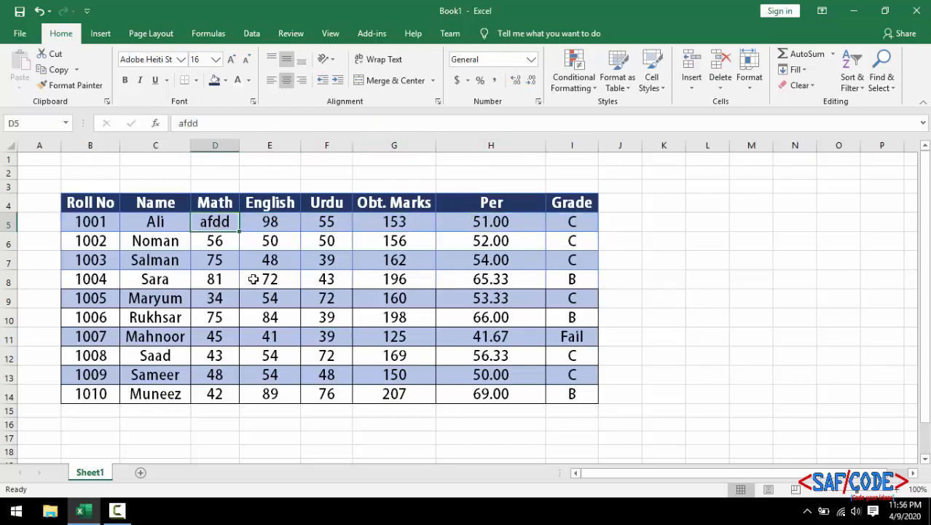
type("45")
left_click(328, 334)
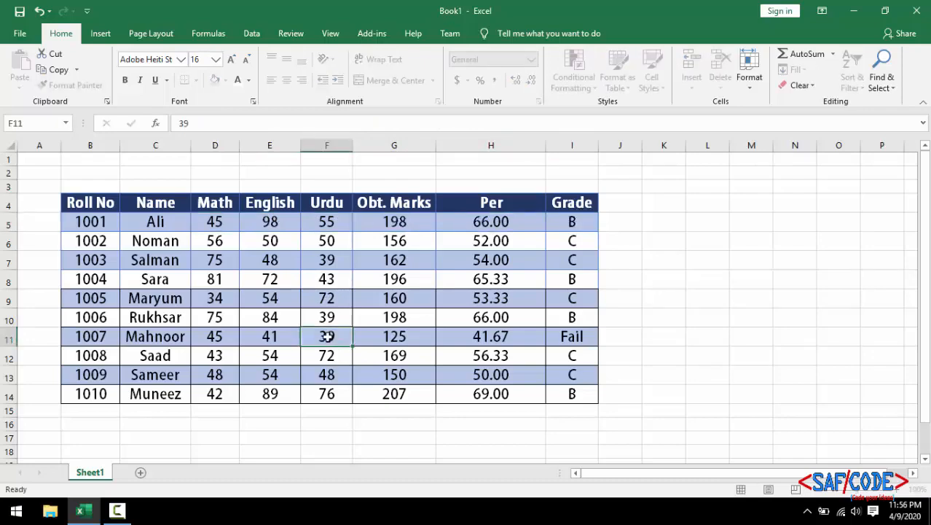
Try the out-of-range Math marks 101 and -5 in cell D5
left_click(219, 206)
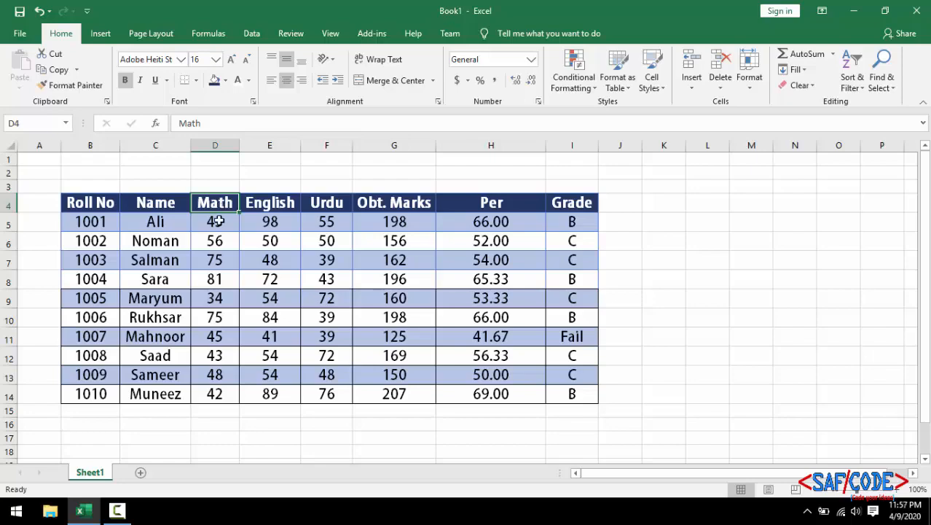
left_click(220, 221)
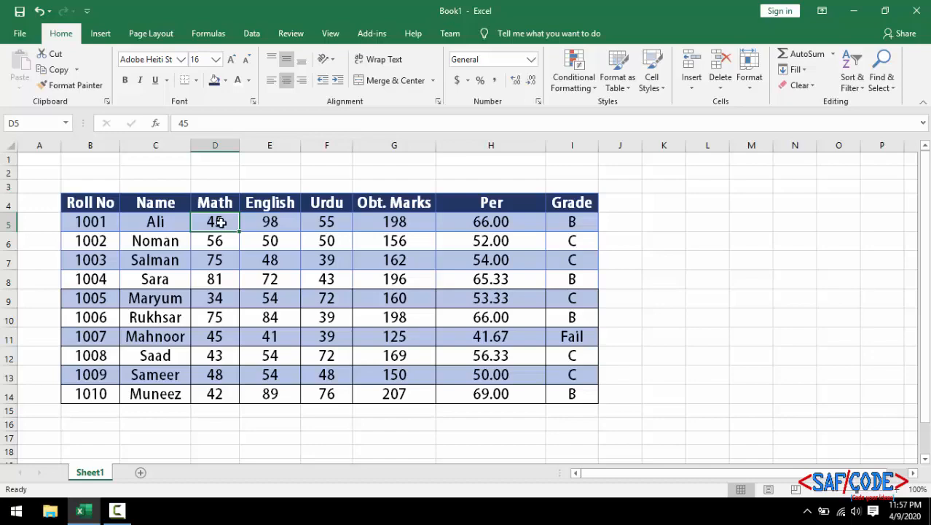
type("101")
left_click(232, 260)
left_click(229, 222)
type("-5")
key("Return")
left_click(229, 227)
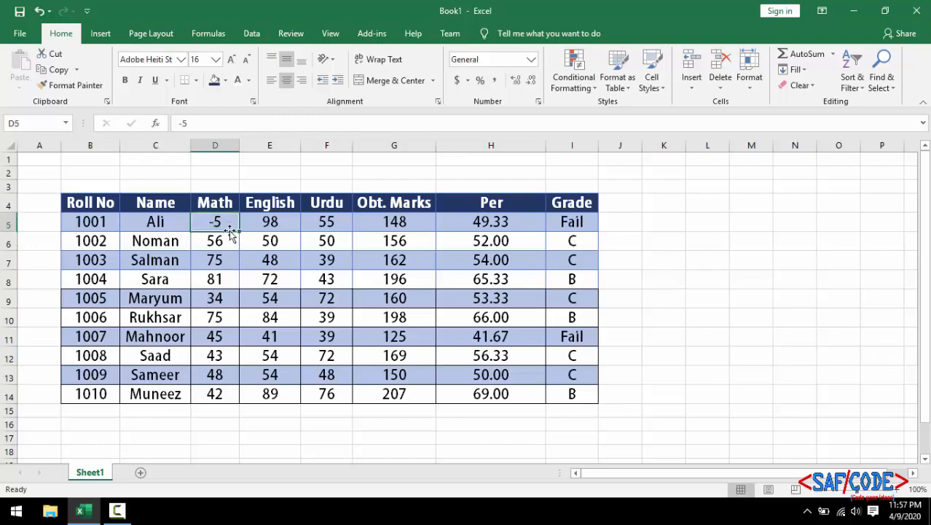
Set the Math mark in cell D5 to 75
type("1")
key("BackSpace")
type("75")
left_click(248, 282)
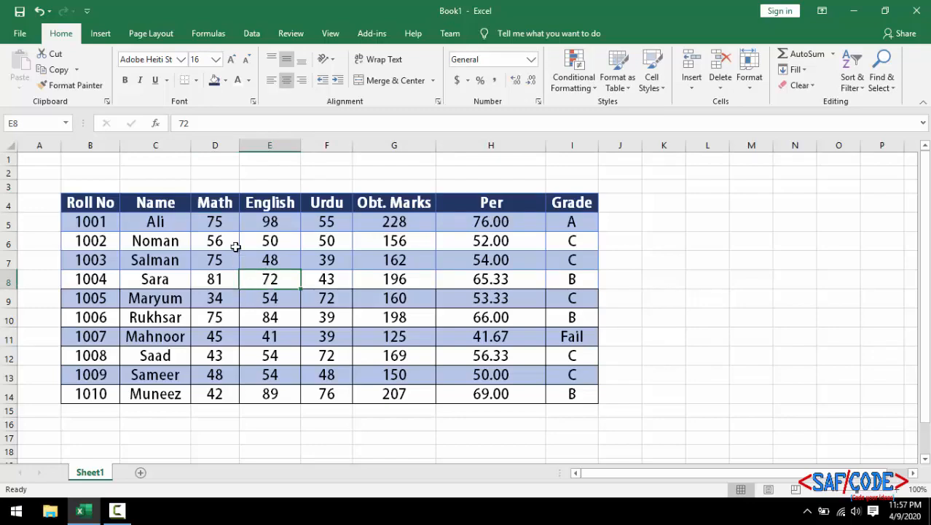
Select the entire Math column D and open its data validation settings
left_click_drag(231, 223, 221, 390)
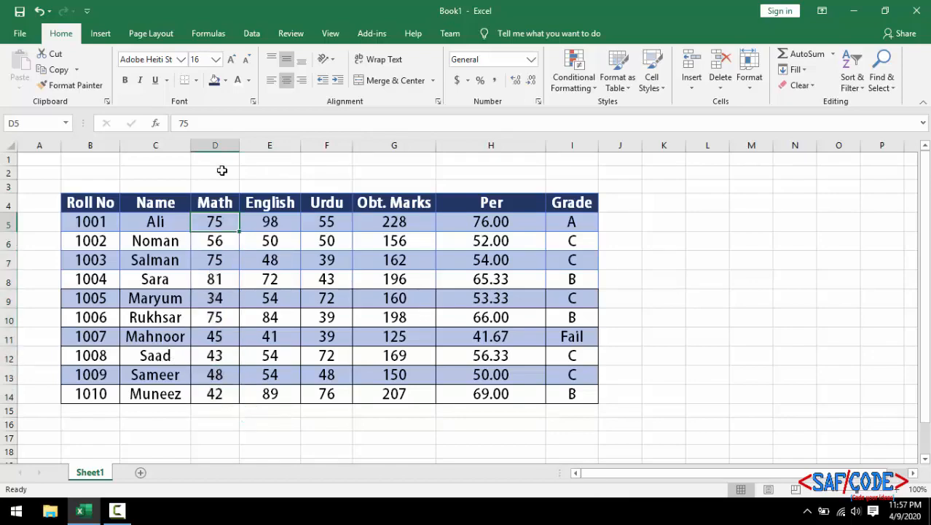
left_click(219, 145)
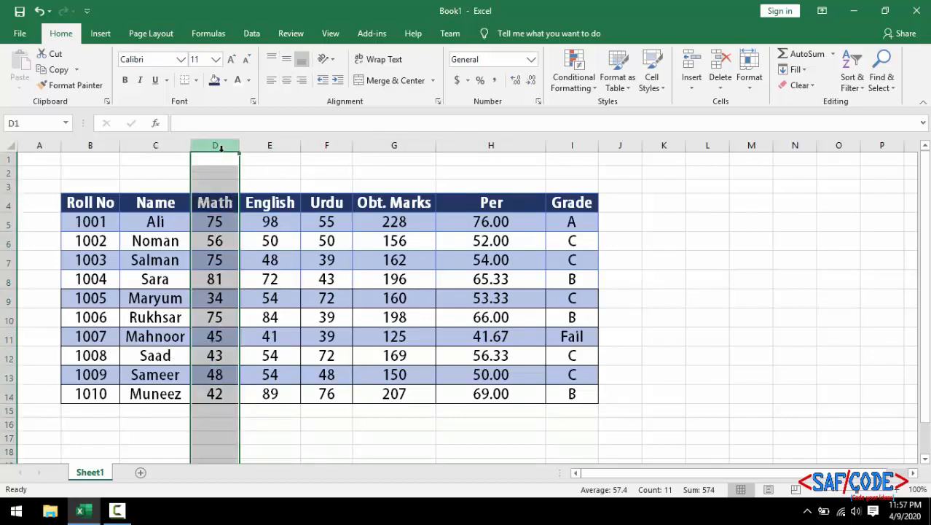
scroll(224, 188, "down", 13)
scroll(239, 235, "up", 12)
scroll(239, 235, "up", 1)
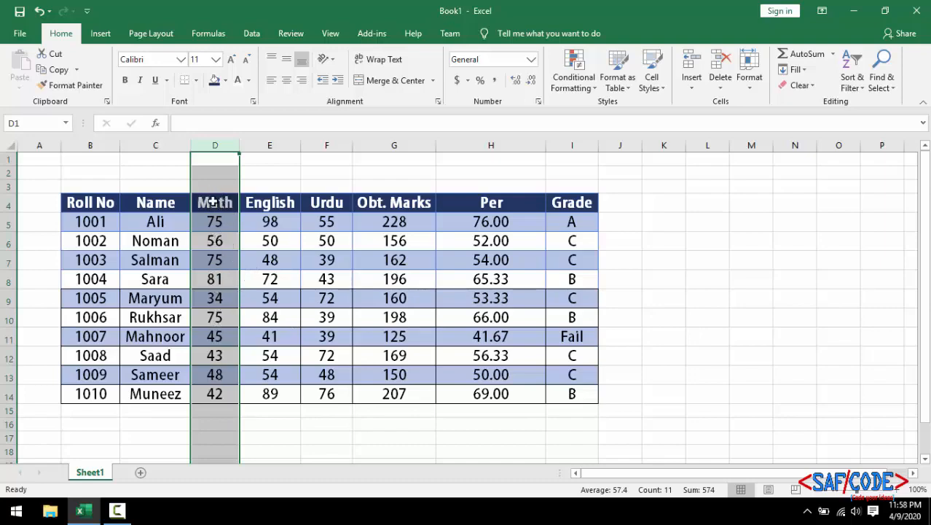
left_click(252, 34)
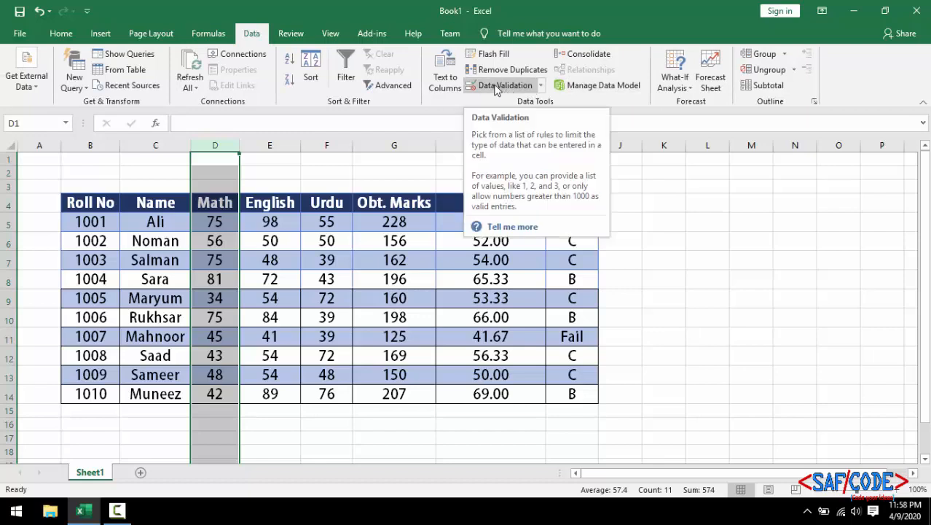
left_click(540, 85)
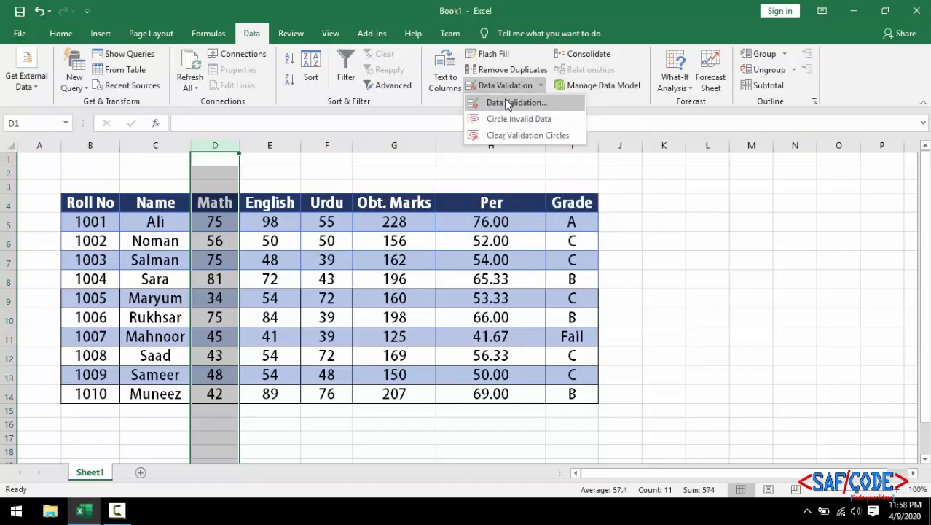
left_click(510, 103)
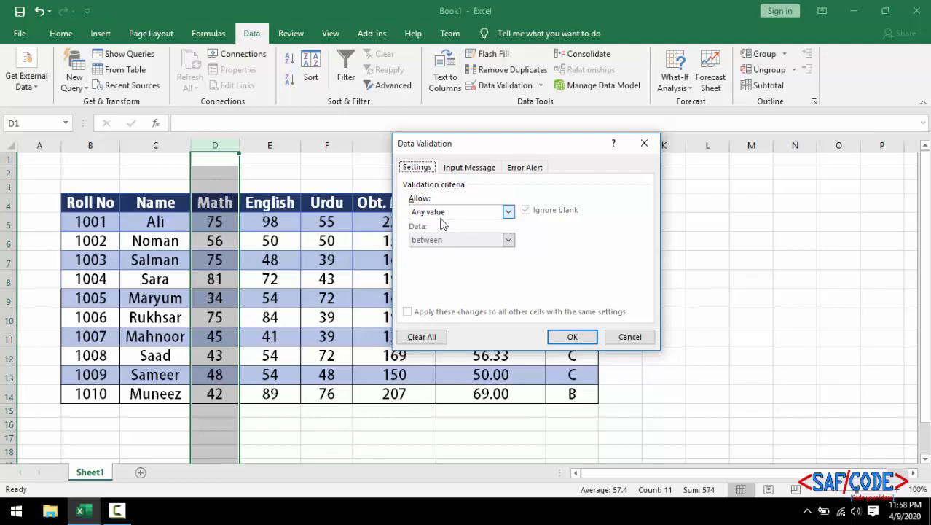
Restrict the Math column to whole numbers between 0 and 100, keeping blanks ignored, and apply the validation rule
left_click(509, 211)
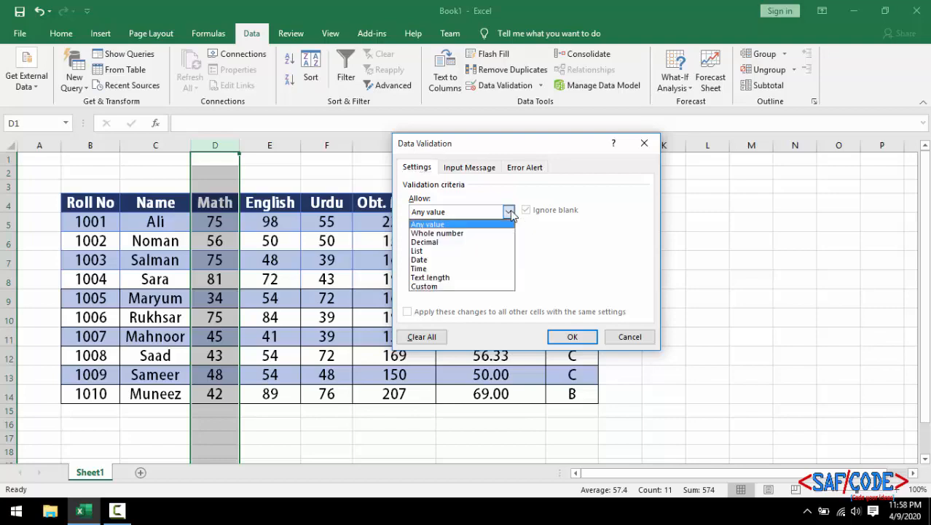
left_click(448, 233)
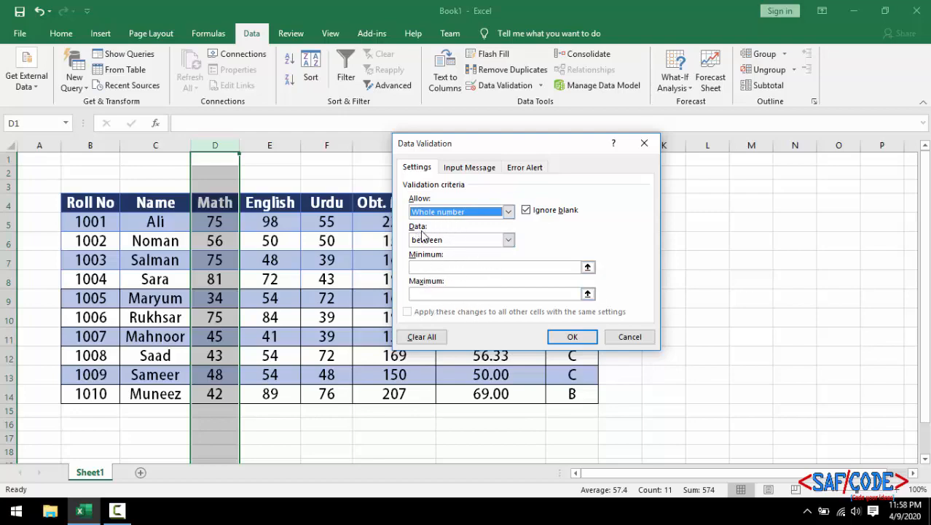
left_click(508, 241)
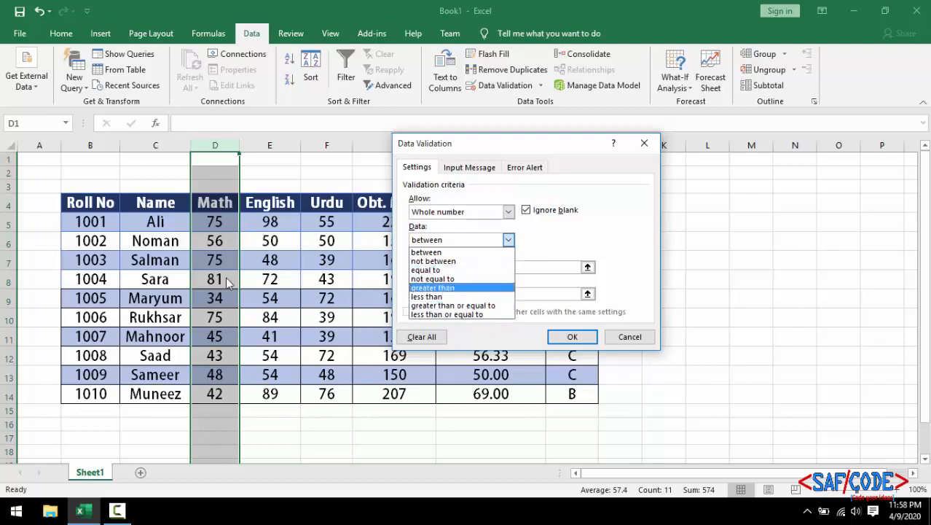
left_click(435, 253)
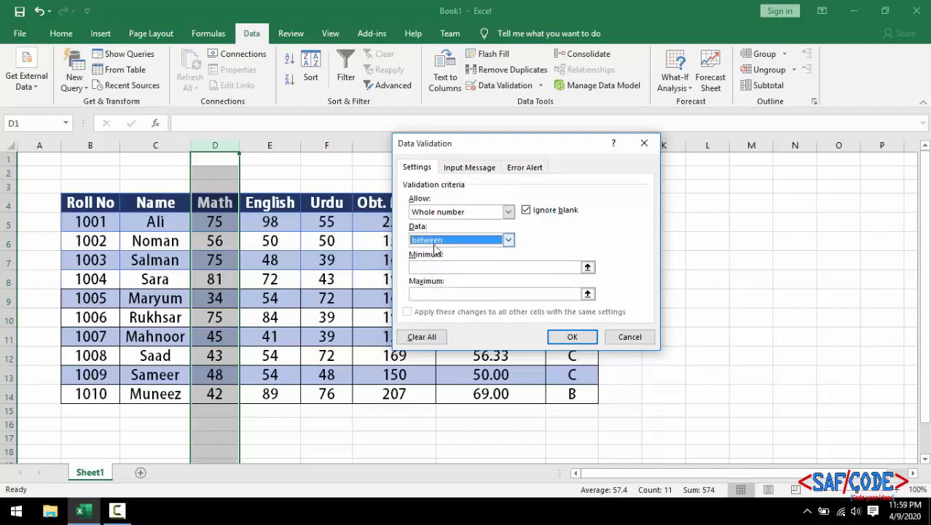
left_click(437, 269)
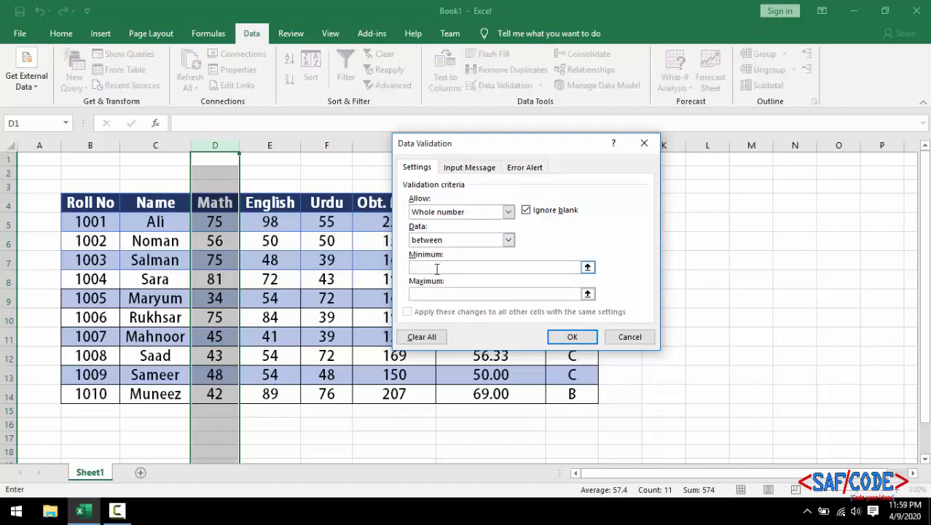
left_click(433, 293)
type("100")
left_click(425, 267)
left_click(436, 295)
left_click(527, 215)
left_click(573, 336)
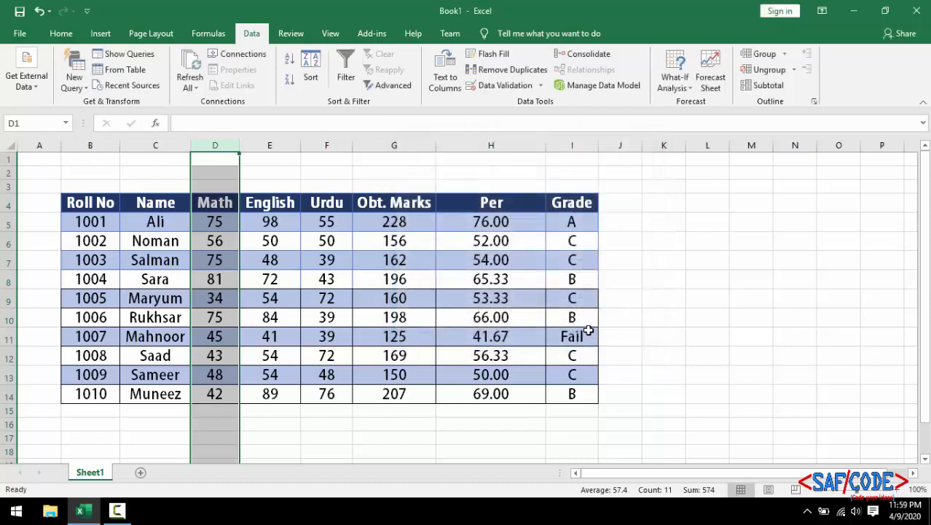
Test the validation rule by entering 101 in cell D5, and dismiss the resulting alert
left_click(674, 310)
left_click(223, 227)
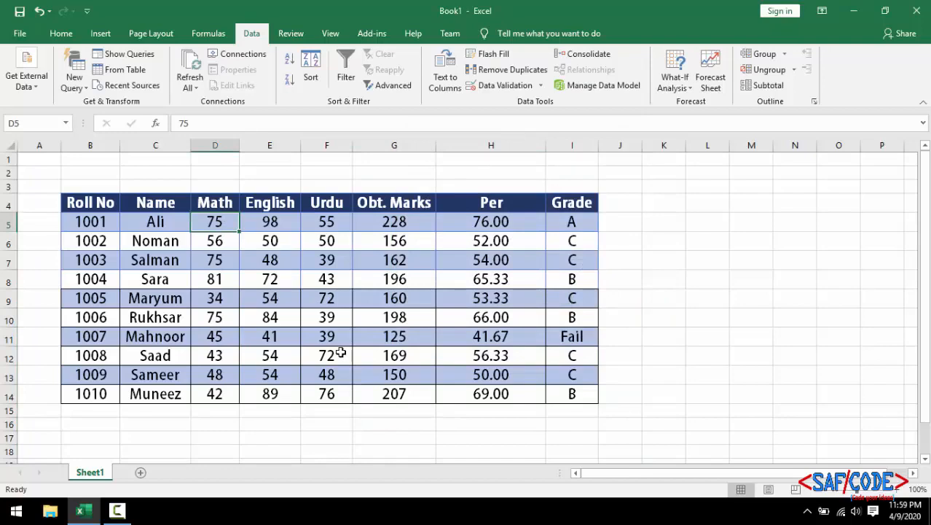
type("101")
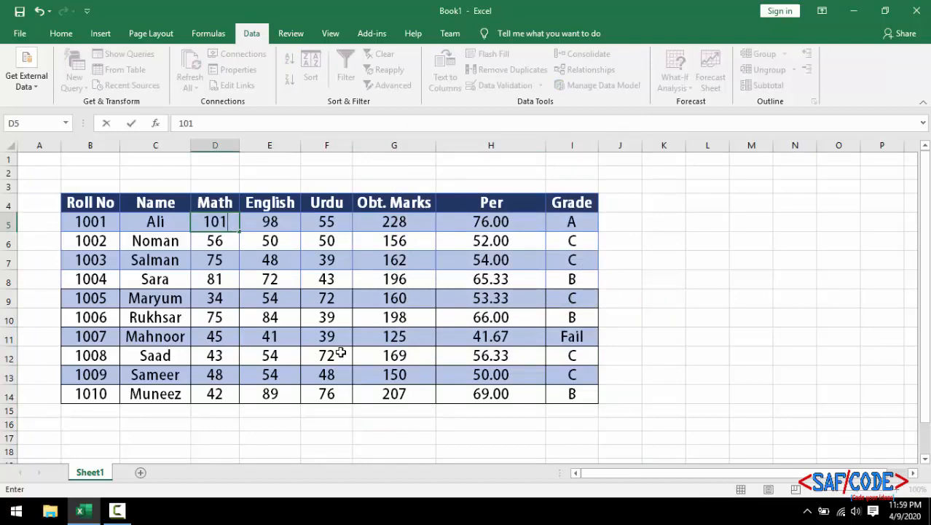
key("Return")
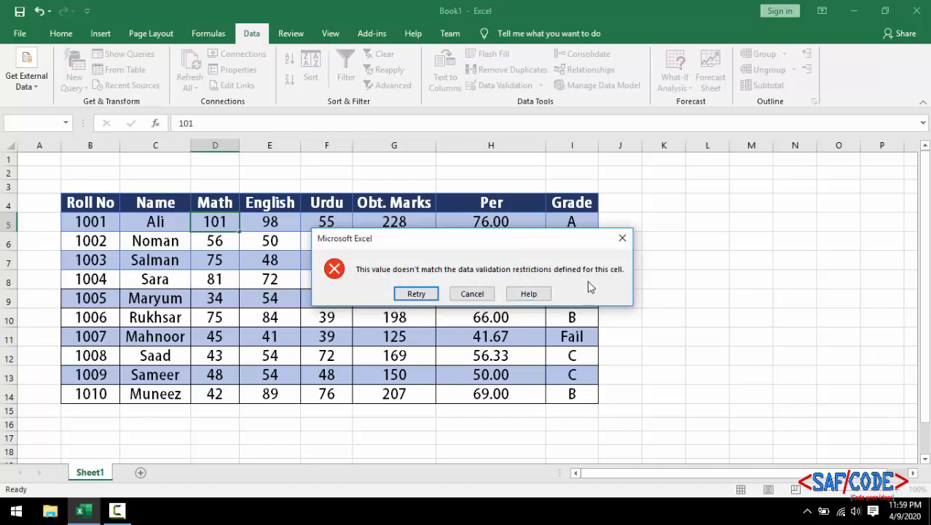
left_click(624, 239)
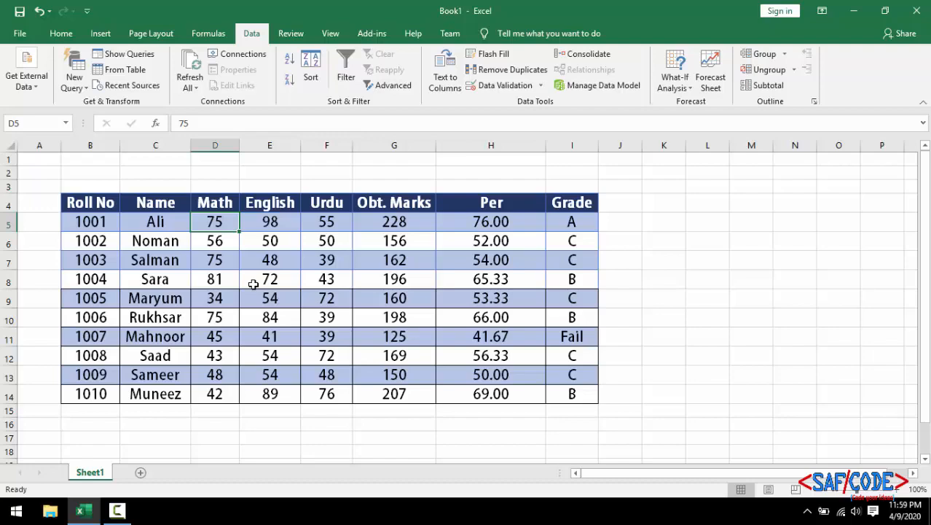
Test the validation rule with the mark 15 in cell D5 and set the cell back to 75
type("15")
key("Return")
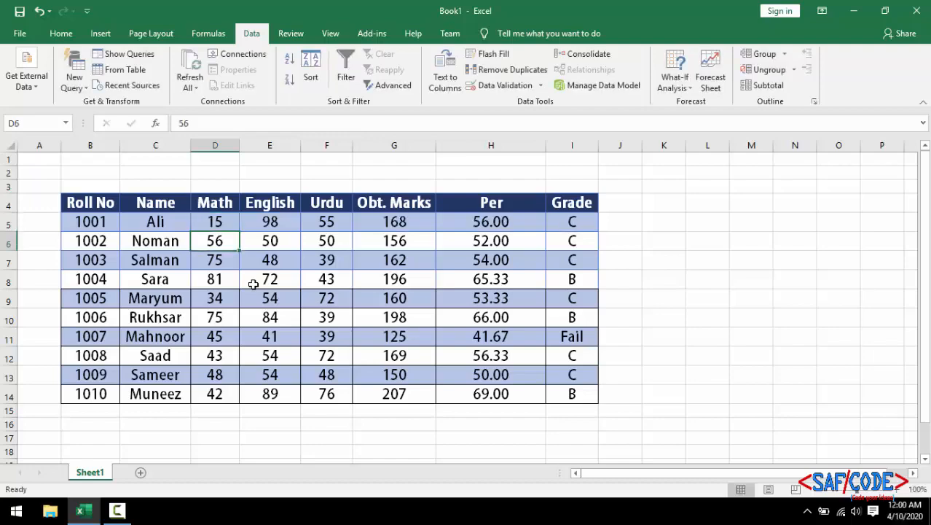
key("Up")
type("75")
key("Return")
key("Up")
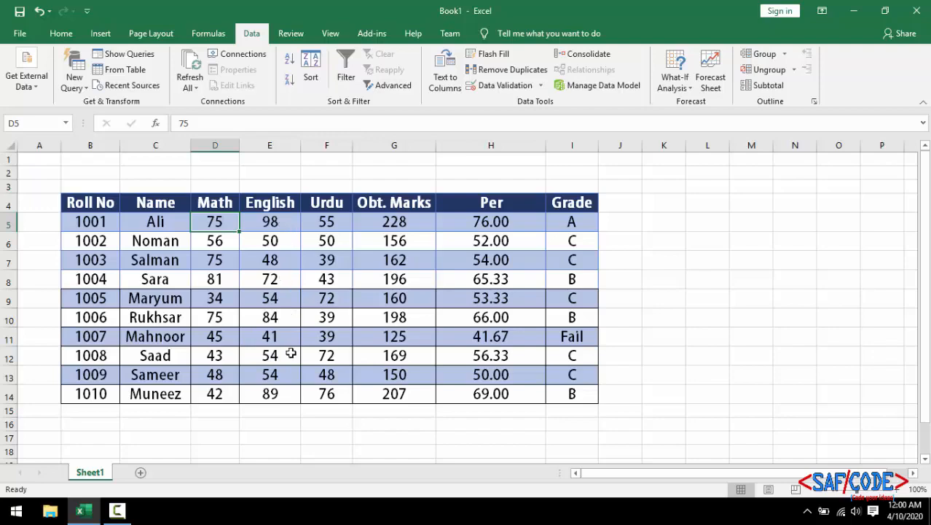
Open the data validation input message for the entire Math column D and title it "Type Number Only"
left_click(326, 337)
left_click(216, 202)
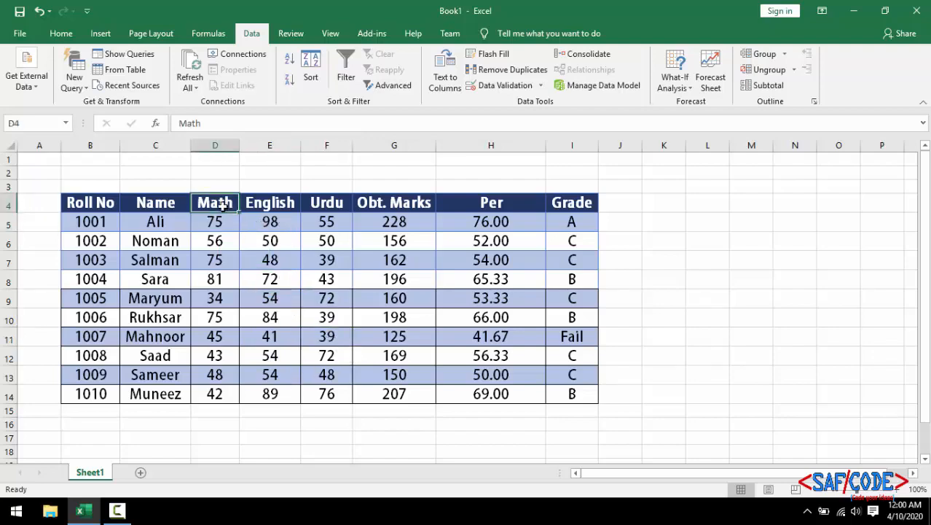
left_click(220, 145)
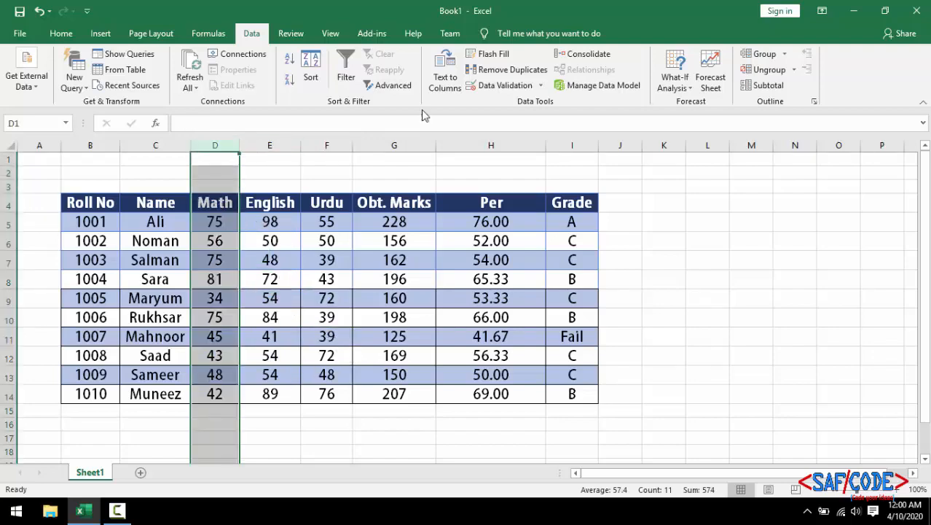
left_click(494, 91)
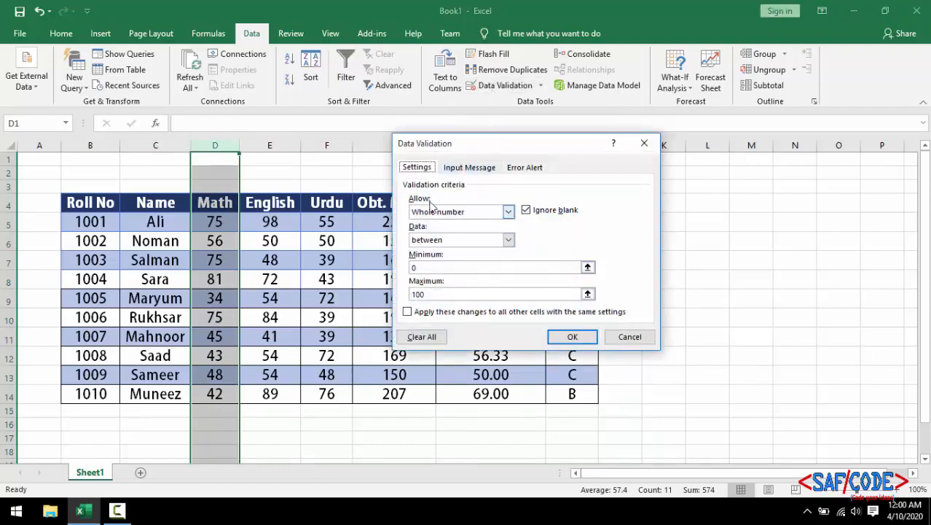
left_click(479, 172)
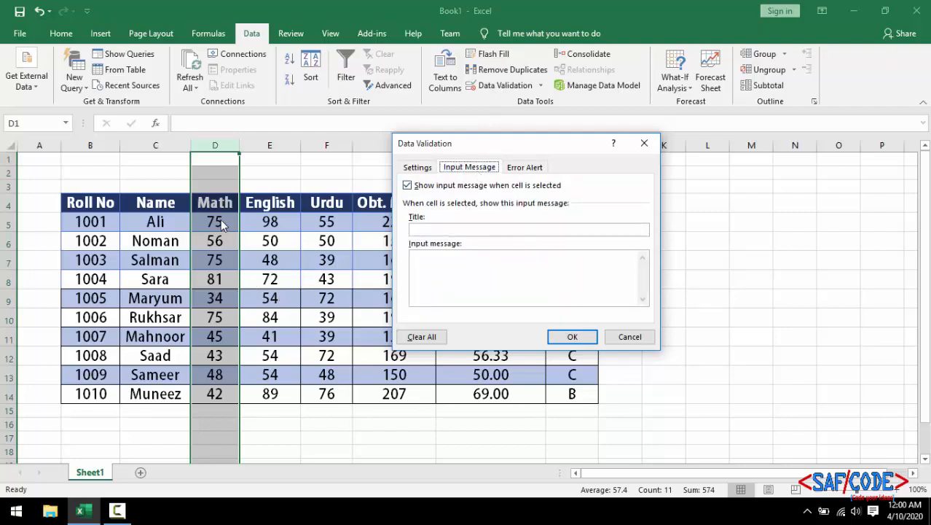
left_click(482, 229)
key("BackSpace")
key("BackSpace")
type("Type Number Only")
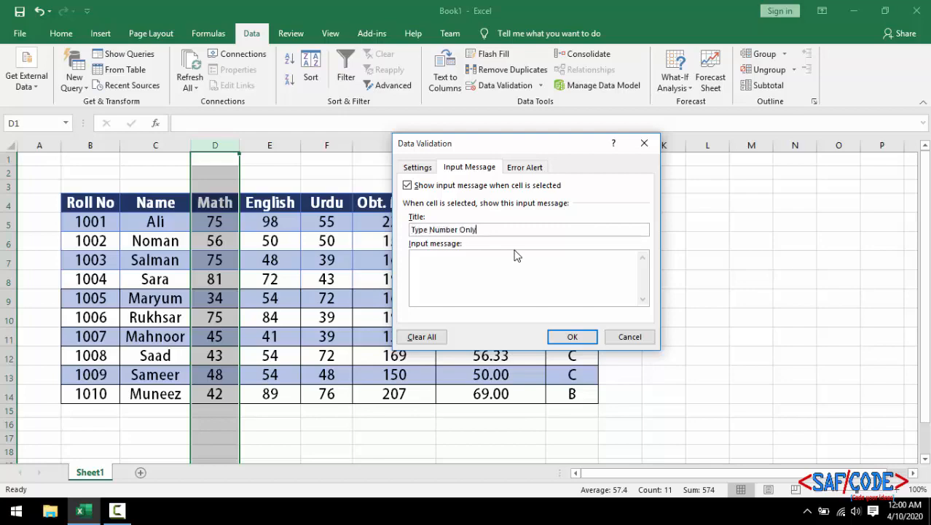
Set the input message text to "This field accepts only Numerical Values between 0 to 100." and apply the validation settings
type("This fiels")
type(" accepts only Numerical")
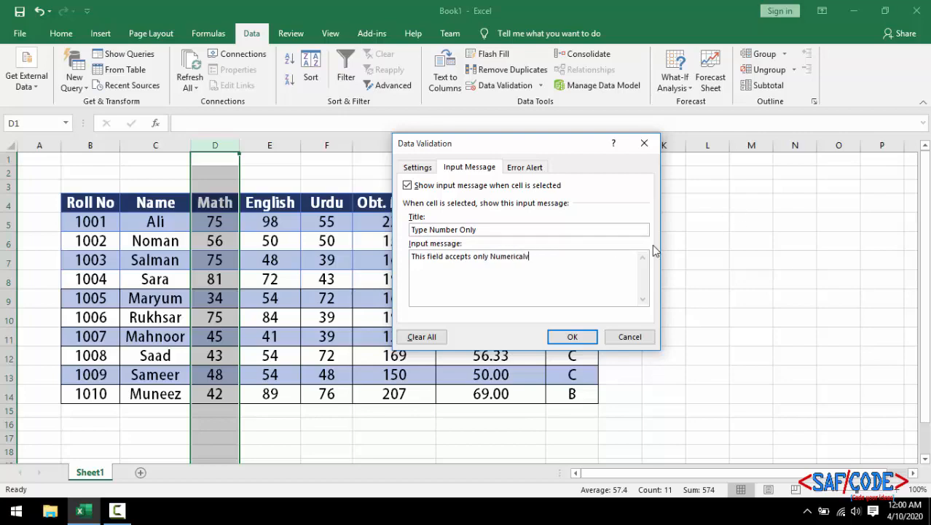
type("ues between 0 to 100.")
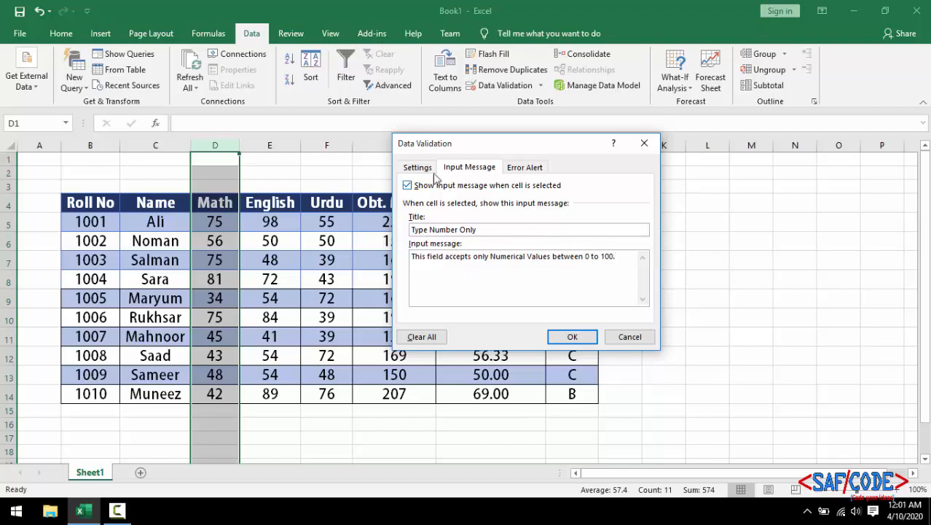
left_click(571, 338)
left_click(687, 337)
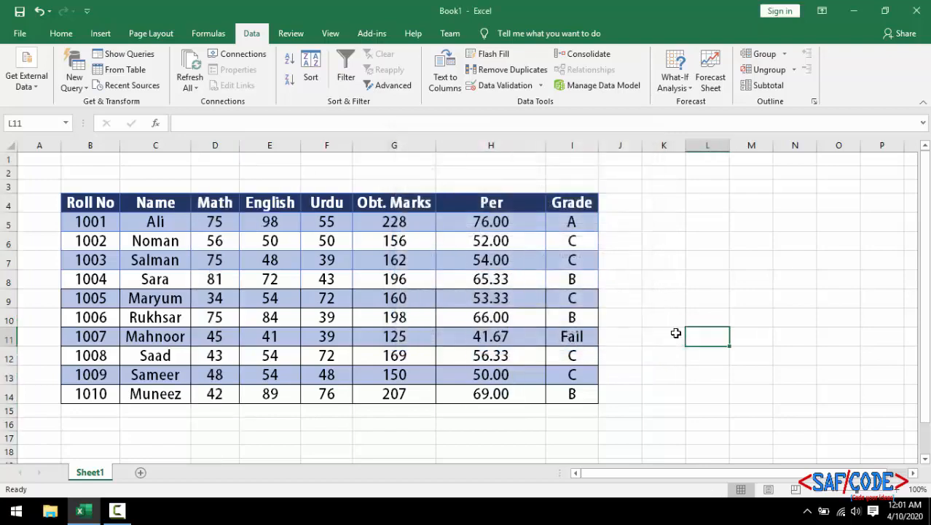
Check the input message on cell D7, test the rule by entering 444 there, and cancel the rejected entry
left_click(218, 262)
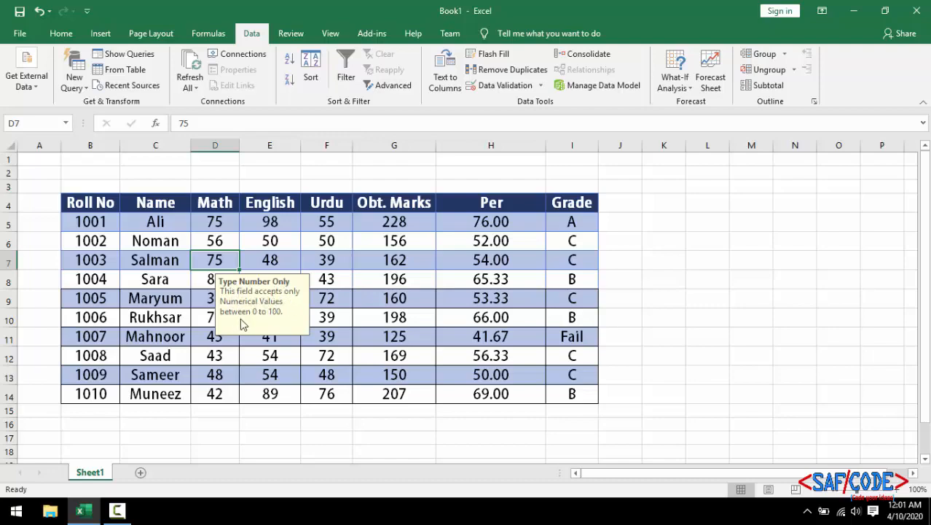
left_click(628, 313)
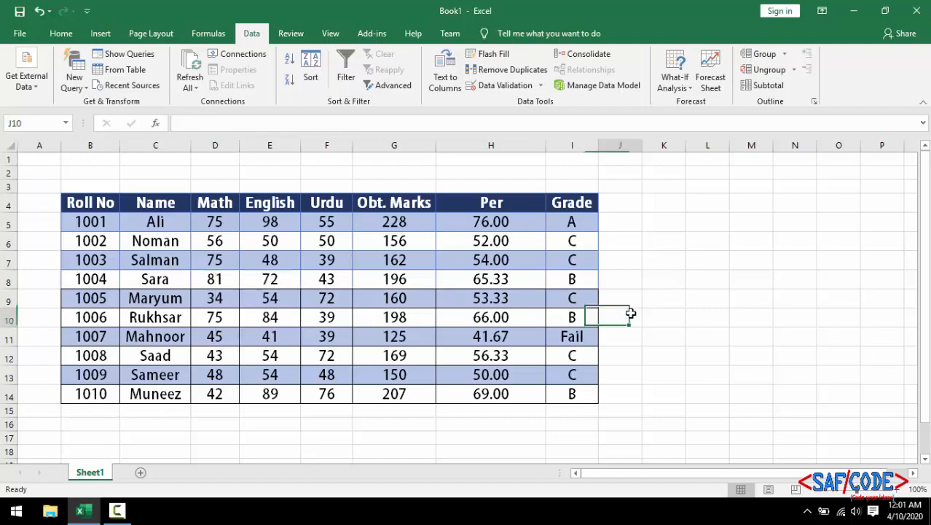
left_click(232, 263)
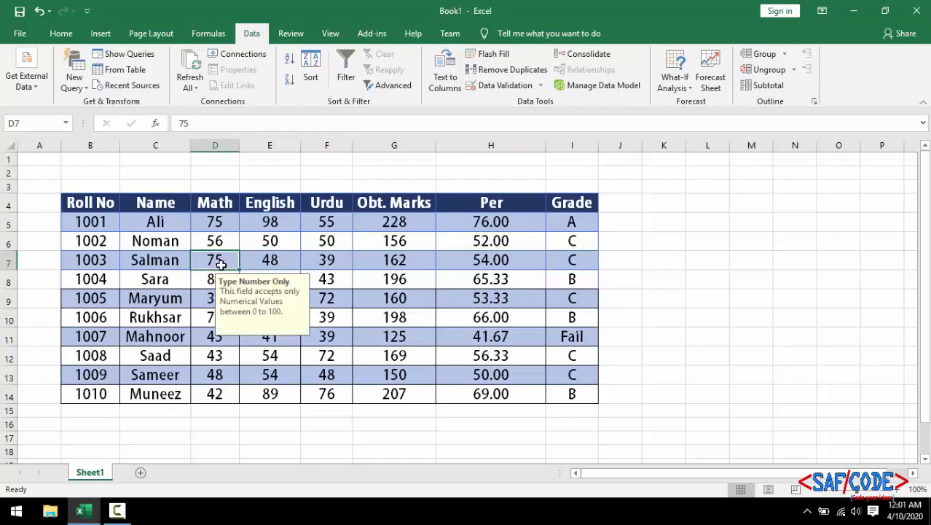
type("444")
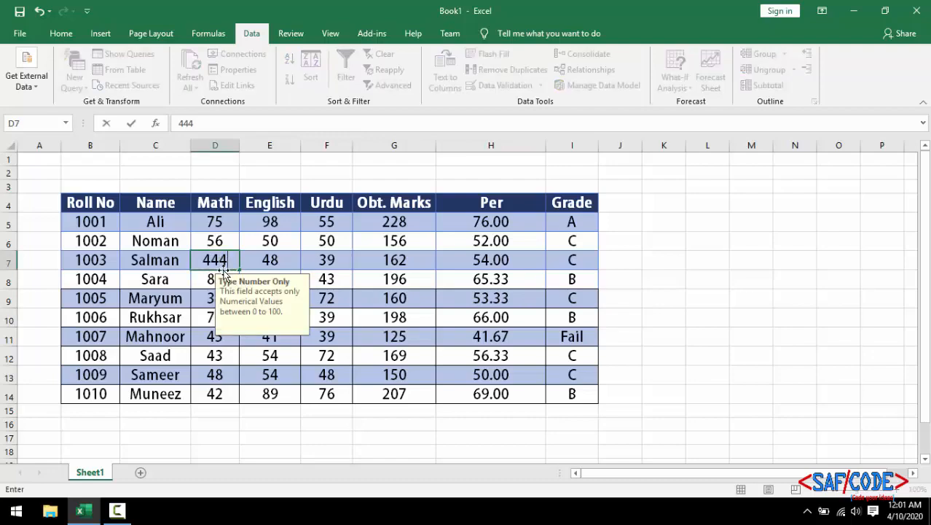
key("Return")
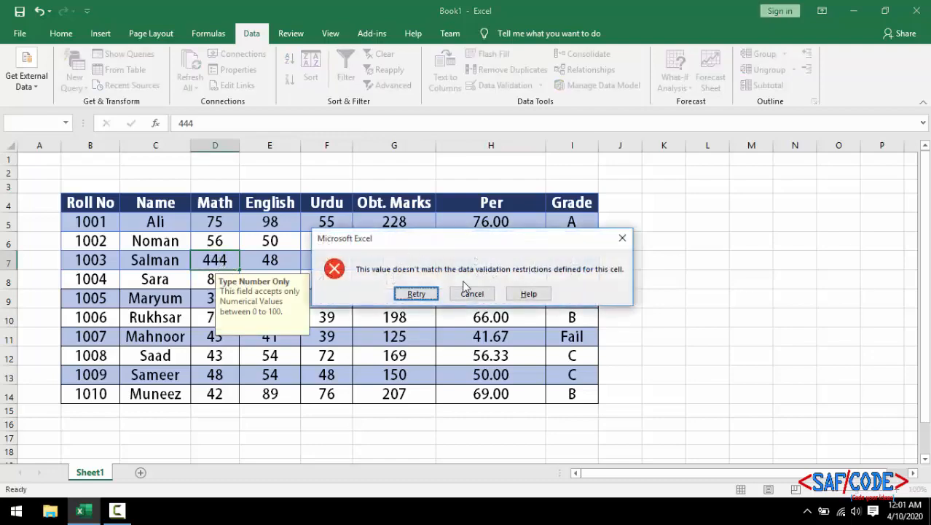
left_click(472, 295)
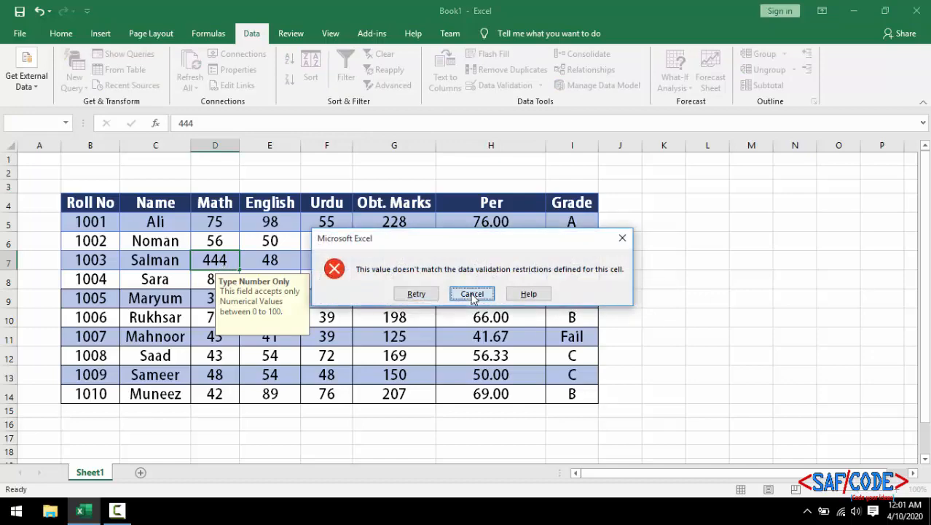
Reopen data validation for the entire Math column D and bring up its error alert settings
left_click(211, 146)
left_click(503, 85)
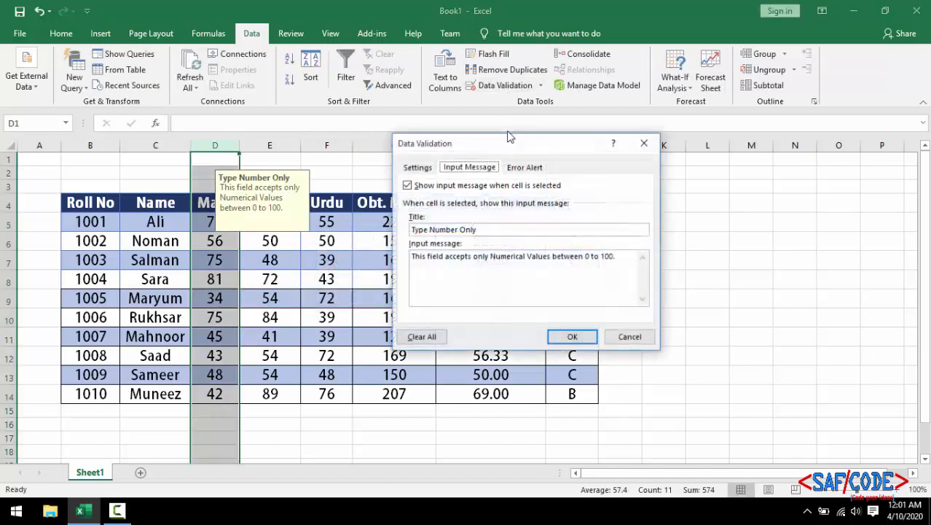
left_click(417, 166)
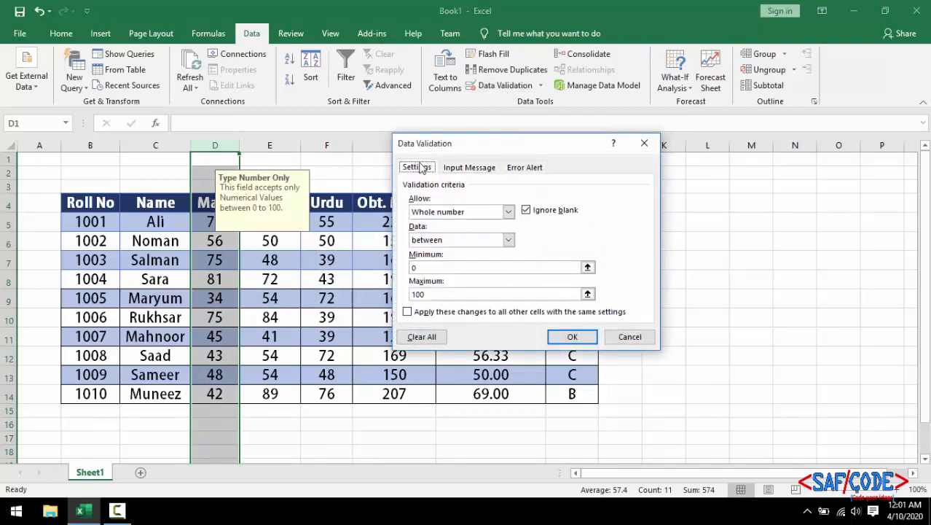
left_click(475, 167)
left_click(519, 169)
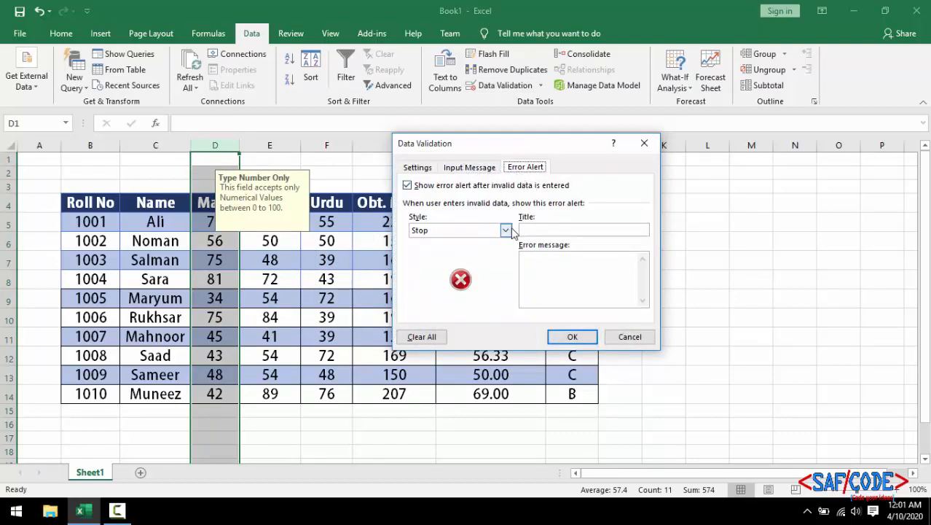
Preview the Warning and Information error alert styles, and set the style back to Stop
left_click(508, 230)
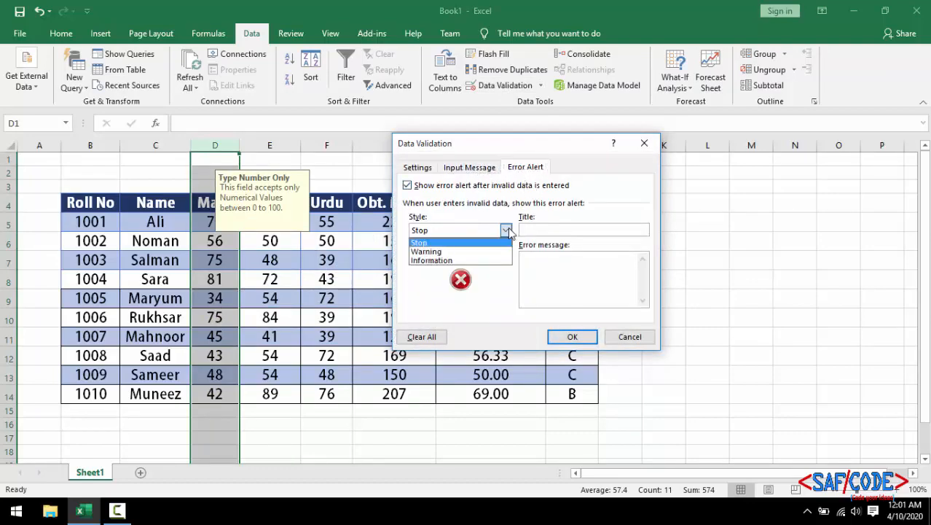
left_click(441, 252)
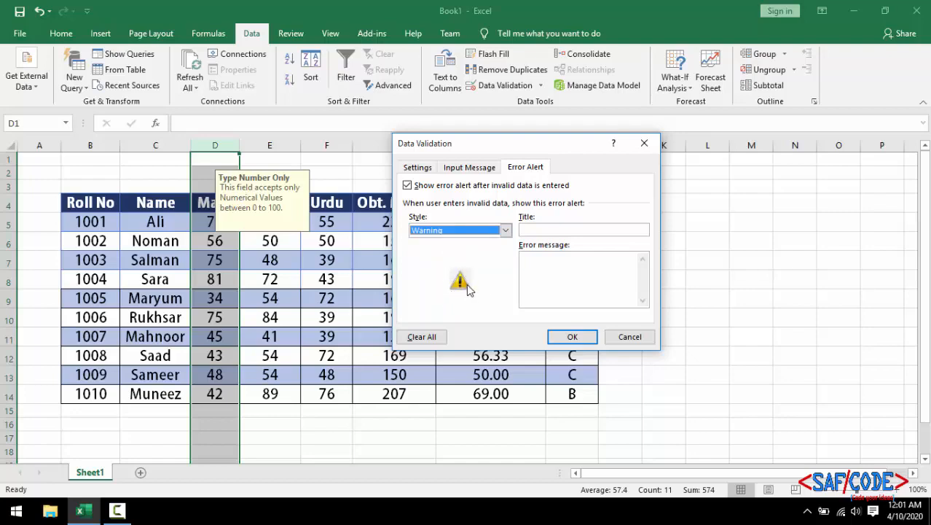
left_click(505, 231)
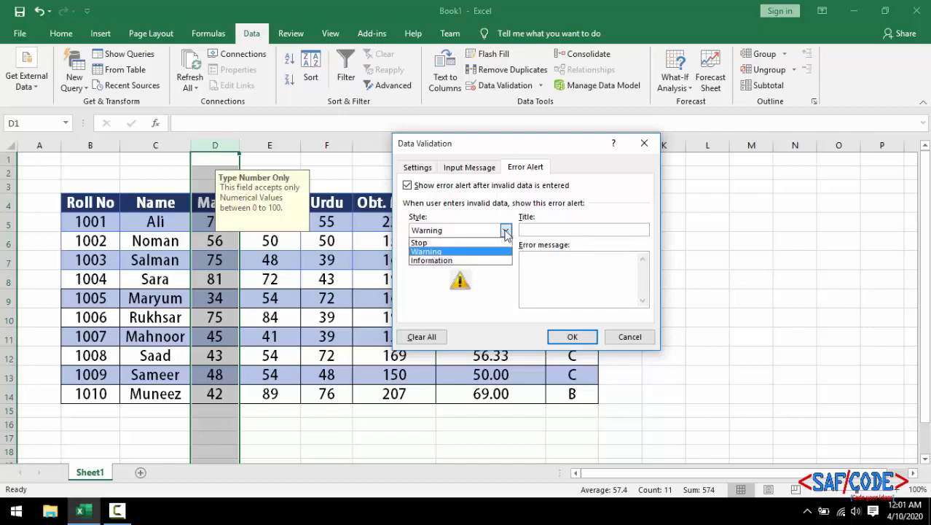
left_click(464, 260)
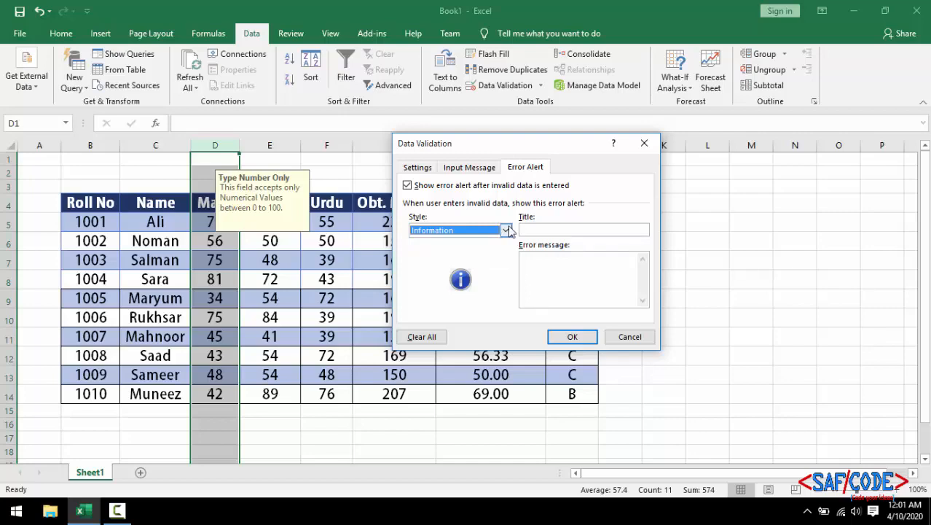
left_click(505, 230)
left_click(481, 239)
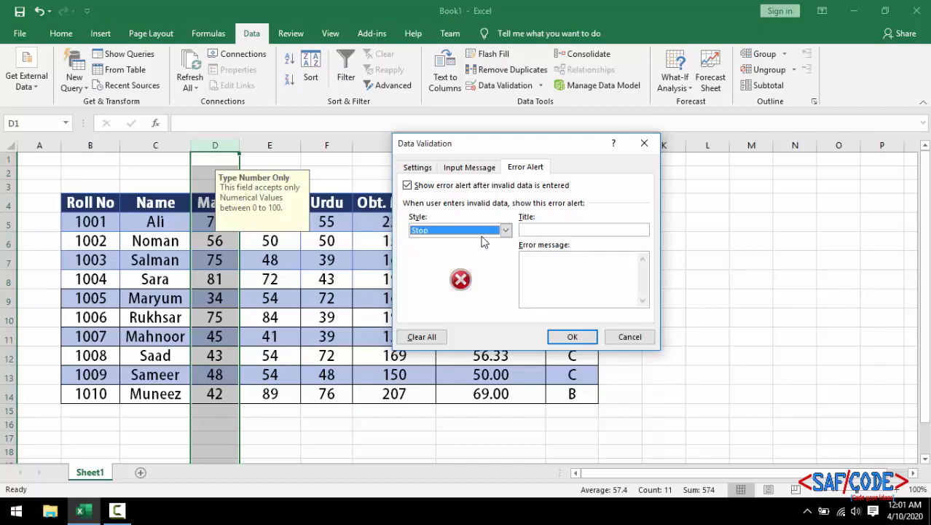
Set the error alert title to "Error!" and its message to "Please Type a Number Between 0 to 100 ......!", and apply the settings
left_click(546, 231)
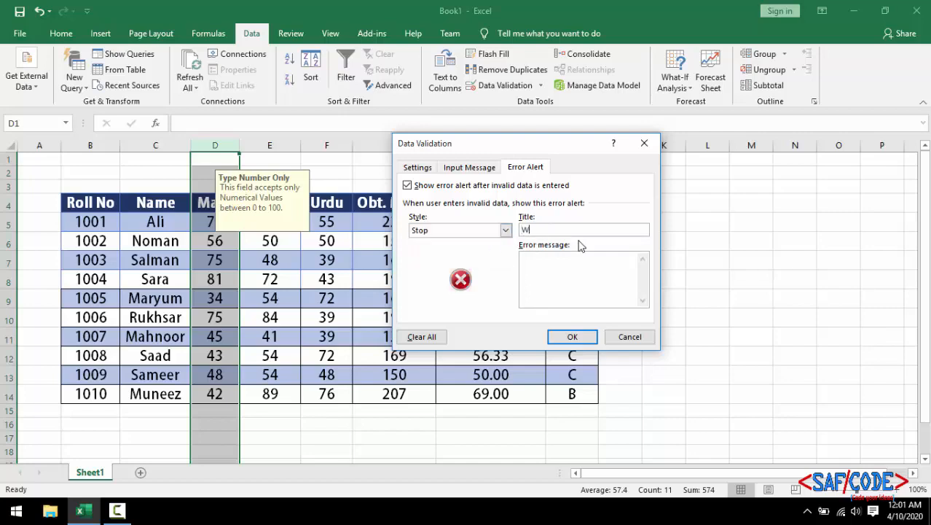
type("Error")
type("ease Tyo")
type("e a Number Between 0 to ")
type("100 ......")
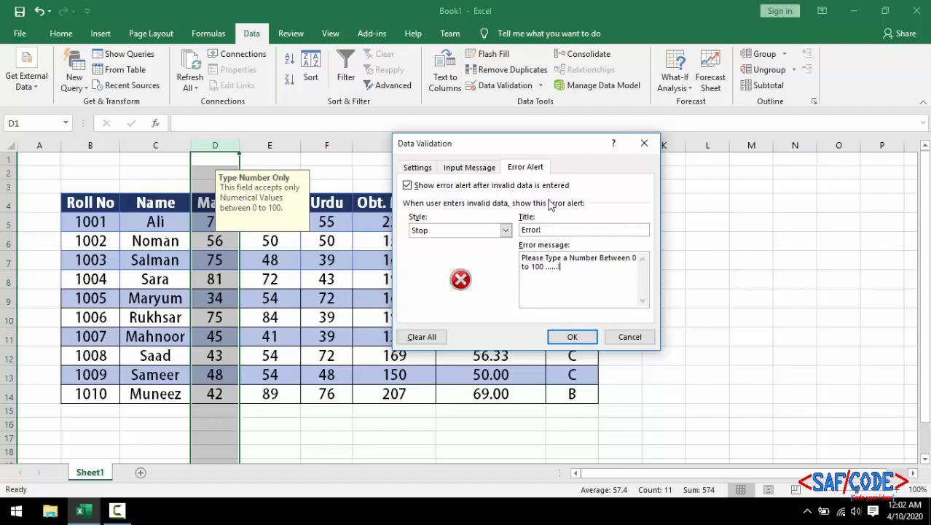
left_click(494, 169)
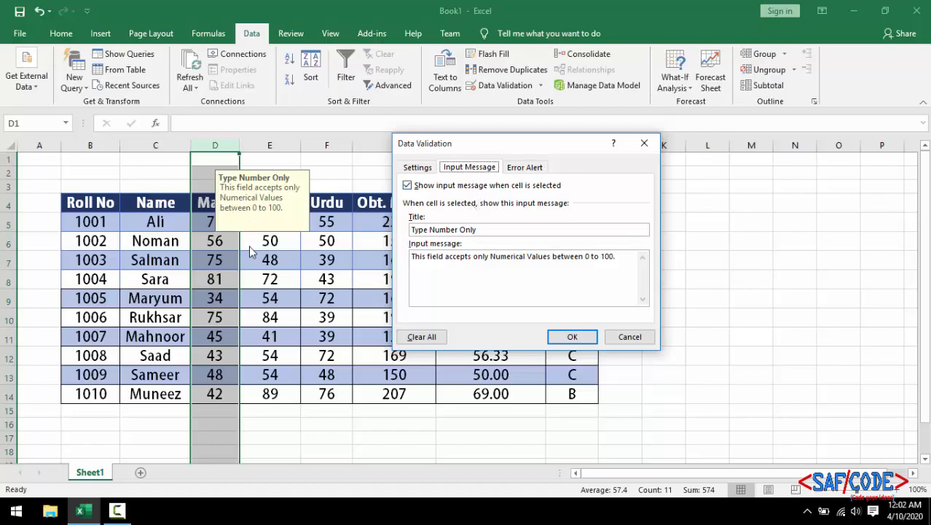
left_click(524, 168)
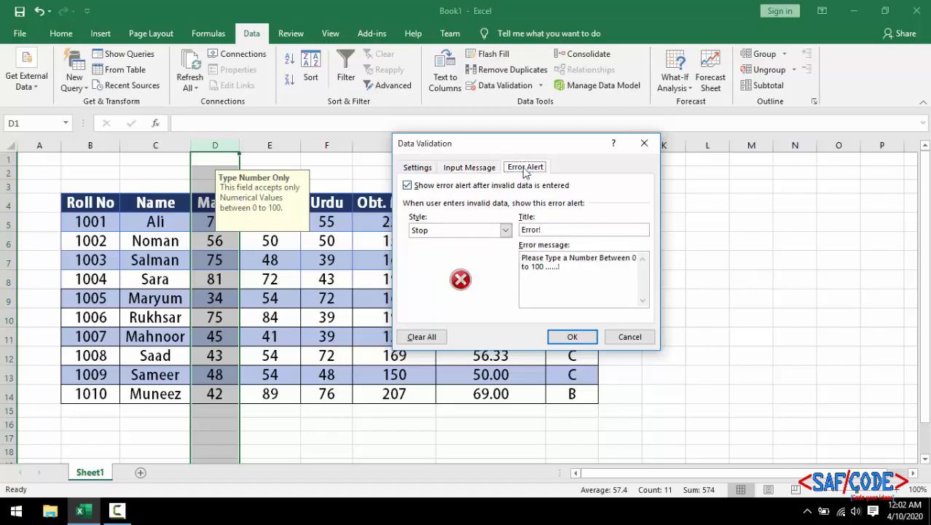
left_click(573, 338)
left_click(740, 314)
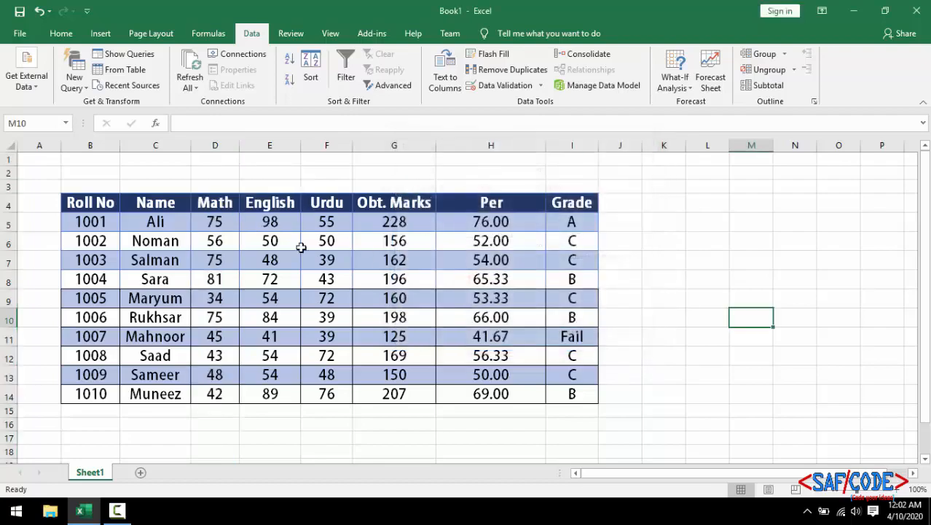
Test the custom error alert by entering 555 in cell D7, and cancel the rejected entry
left_click(222, 260)
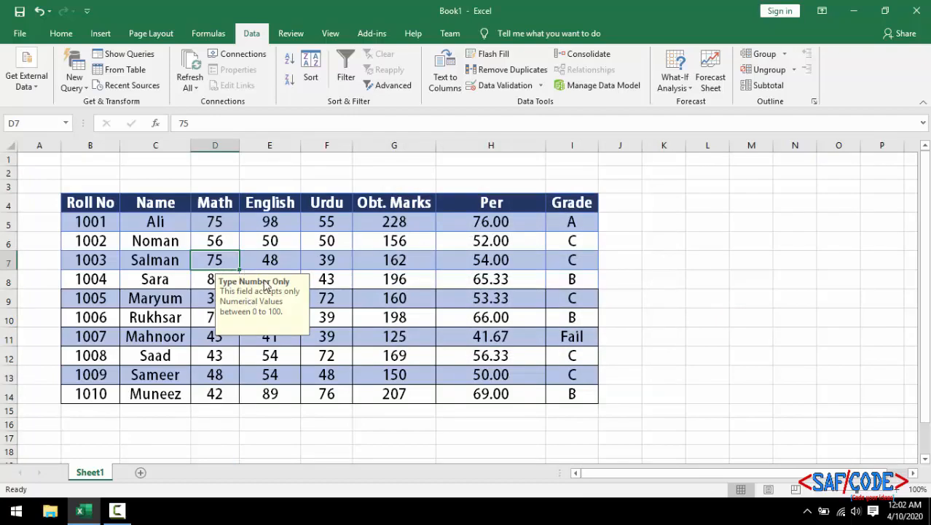
type("55")
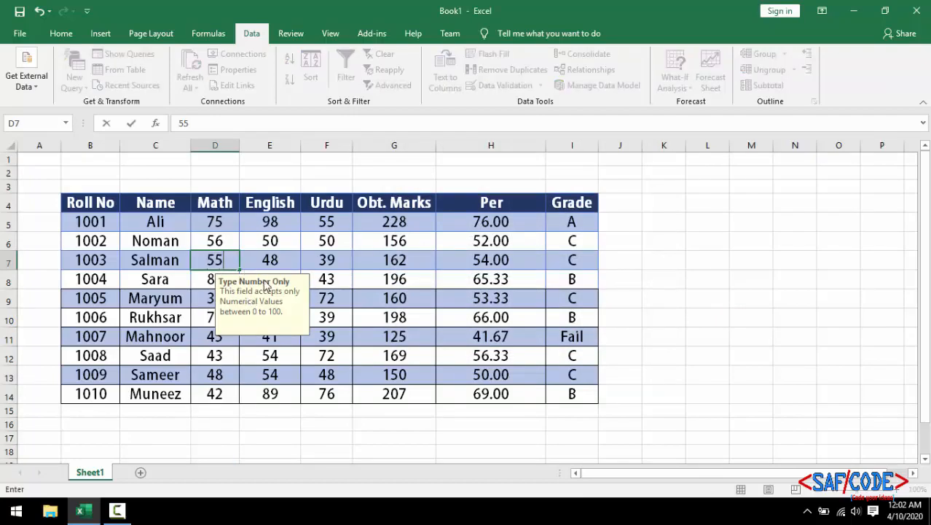
type("5")
key("Return")
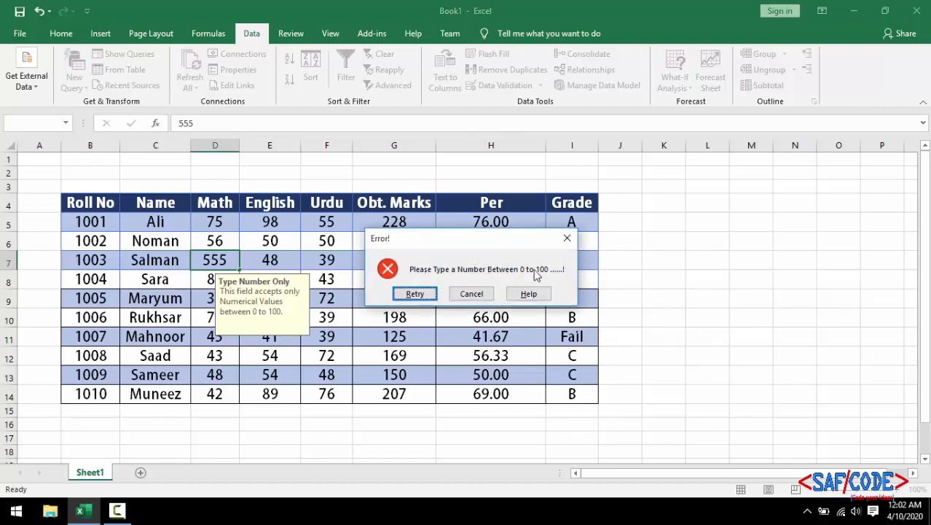
left_click(473, 293)
left_click(678, 307)
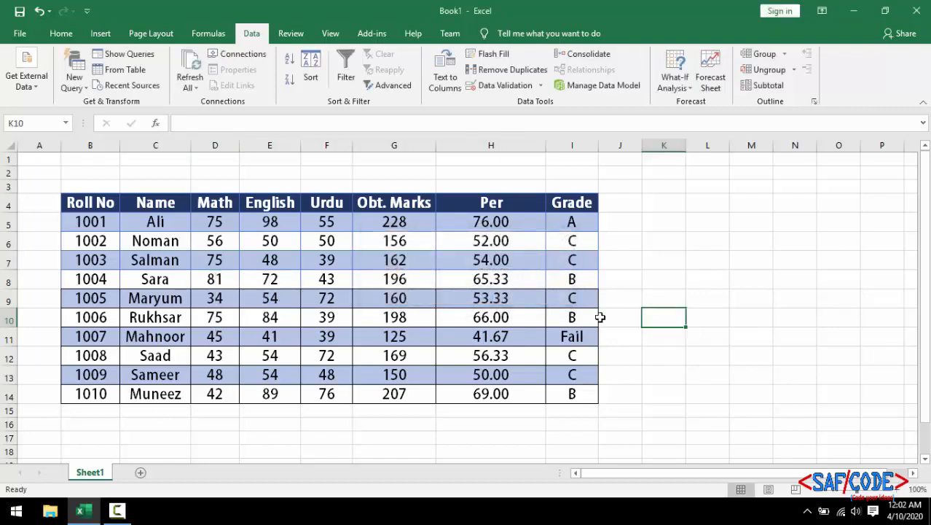
Restrict the entire Name column C with data validation to a text length greater than or equal to 3
left_click(169, 145)
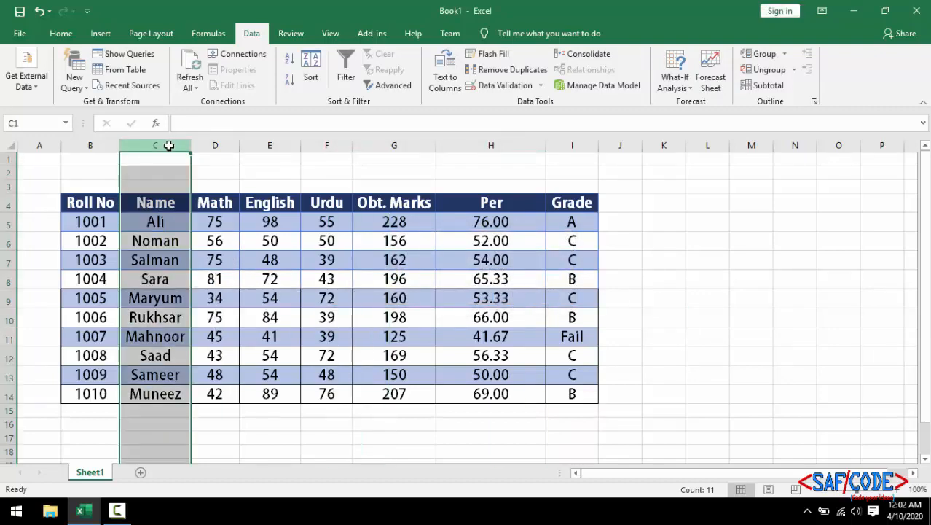
left_click(502, 87)
left_click(428, 169)
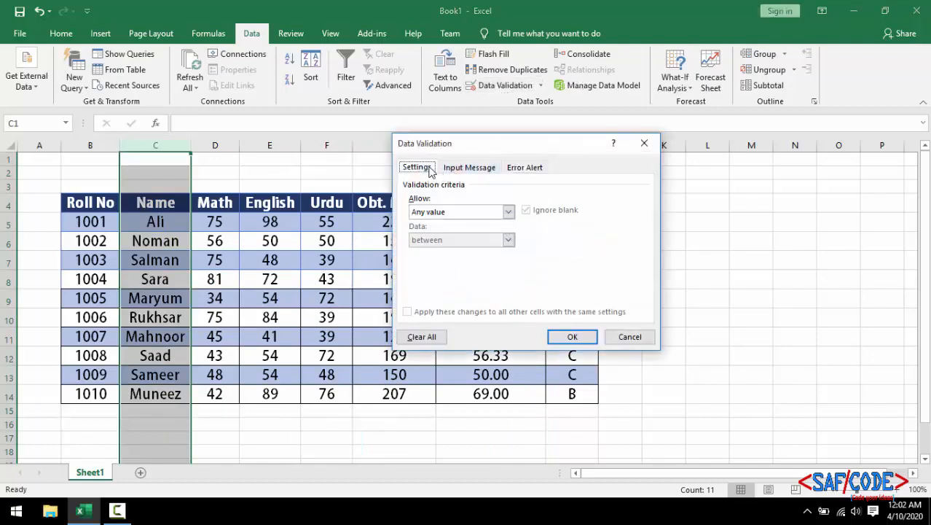
left_click(508, 212)
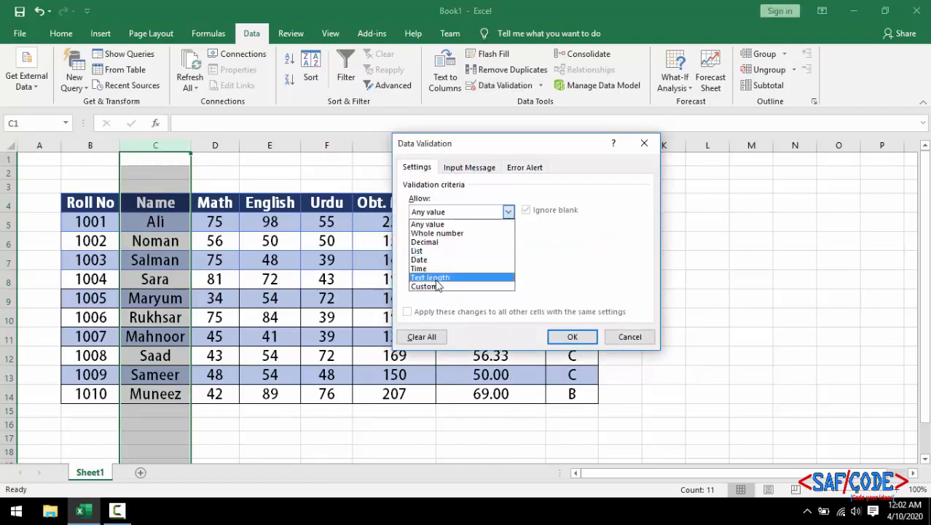
left_click(429, 278)
left_click(509, 241)
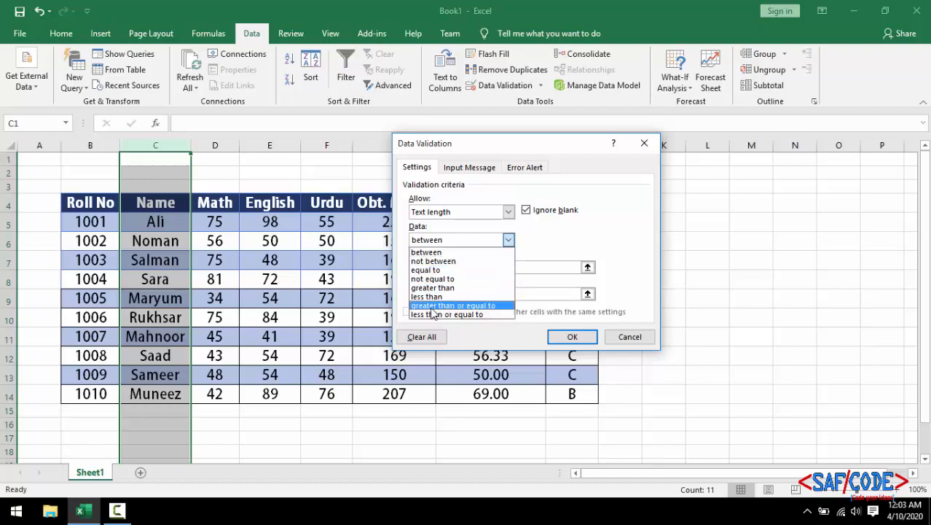
left_click(458, 307)
left_click(453, 266)
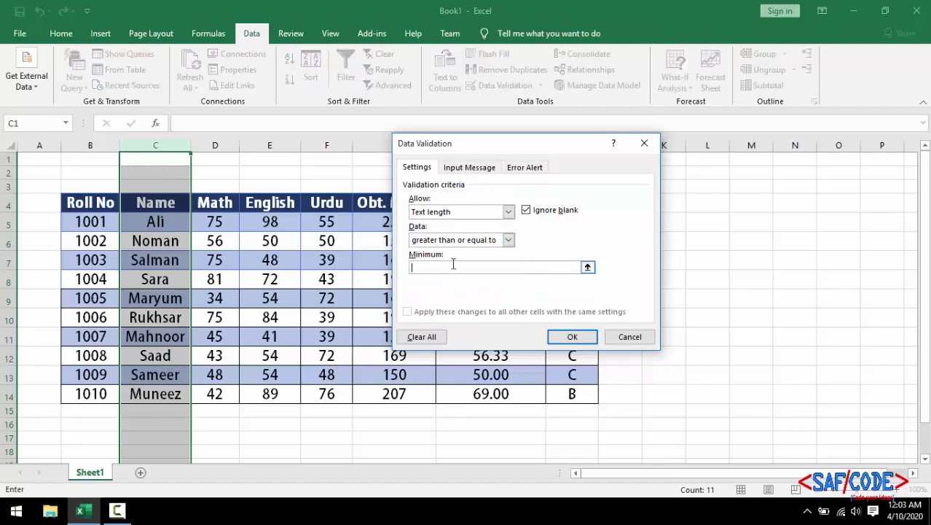
type("3")
Set a Stop error alert titled "Error Alert!" with the message "Please Type A Valid Name ....", and apply the Name column's validation
left_click(525, 168)
left_click(505, 231)
left_click(565, 231)
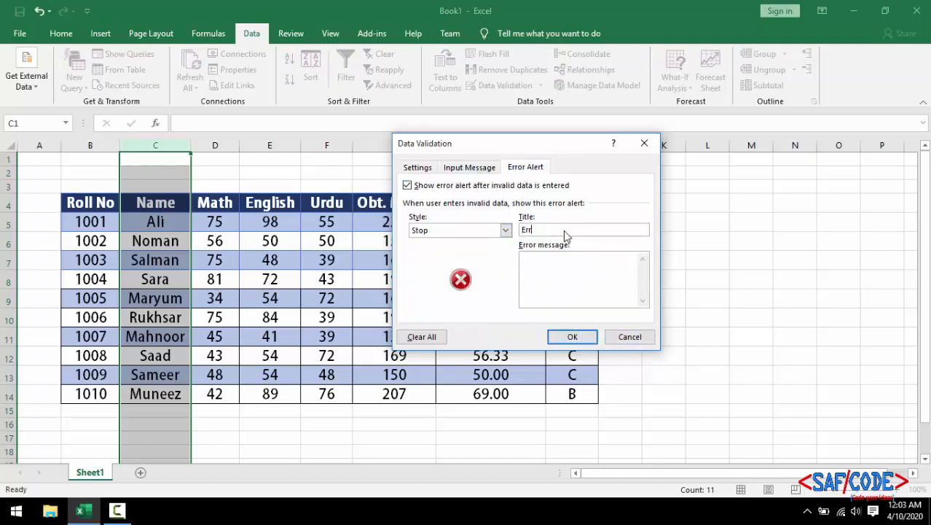
type("Error Alert")
type("lease Type A ")
type("Valid Name")
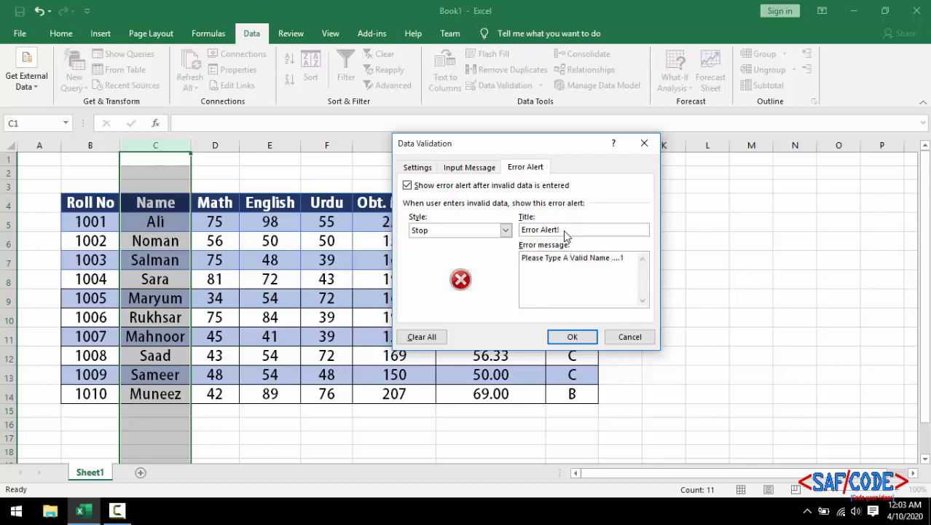
type(" ....1")
key("BackSpace")
left_click(587, 337)
left_click(283, 440)
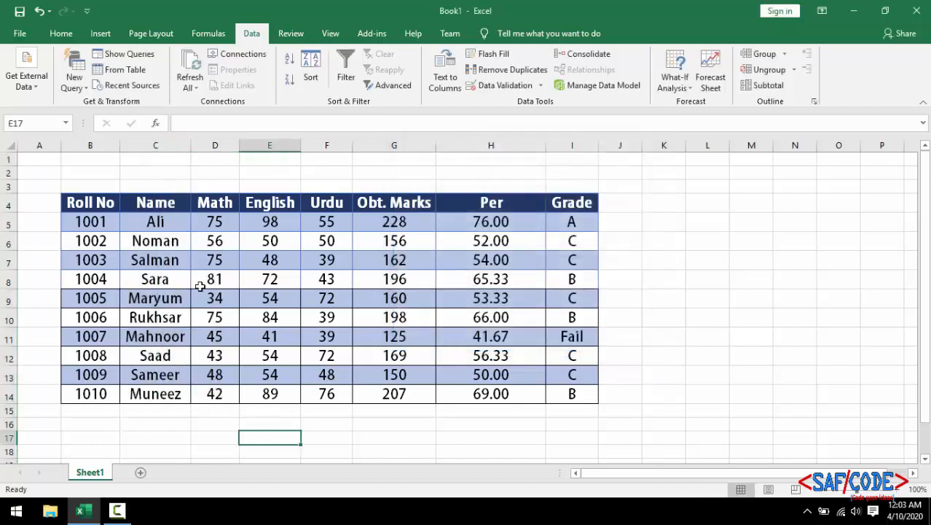
Test the Name column's validation by entering "ab" in cell C5, and retry the entry with "abc"
left_click(172, 223)
type("ab")
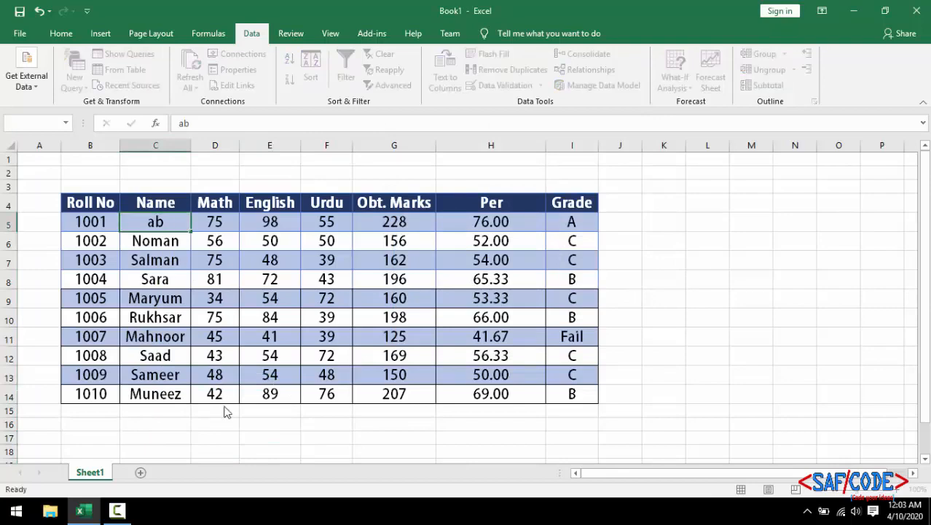
key("Return")
left_click(470, 293)
type("abc")
left_click(216, 283)
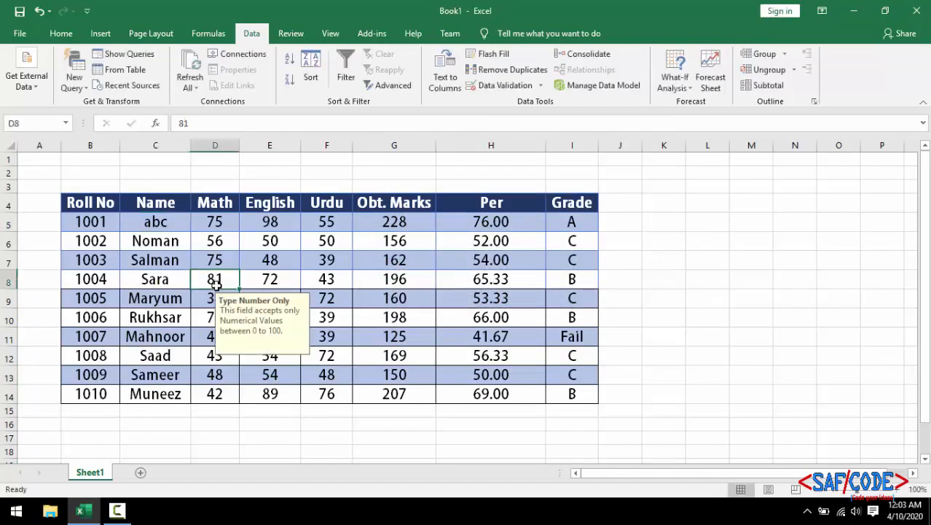
Replace the test entry in cell C5 with a valid student first name
left_click(185, 222)
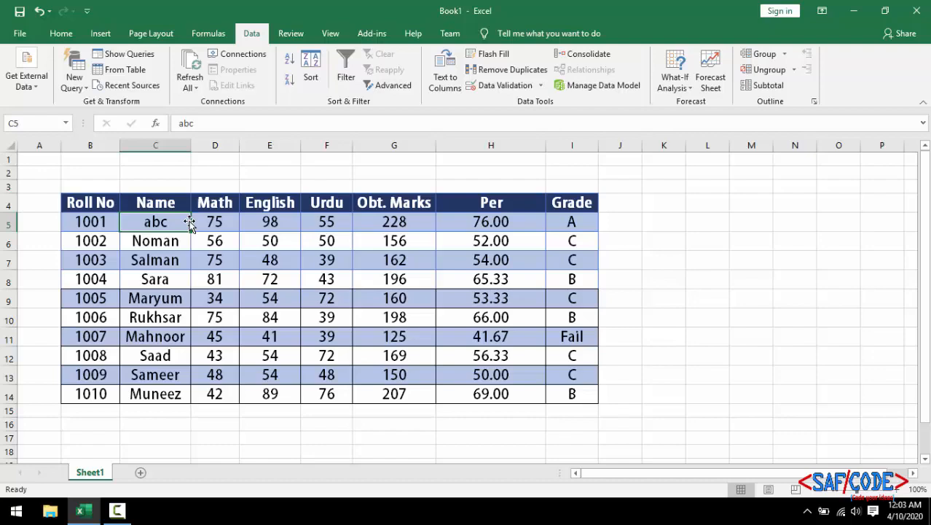
type("Mo")
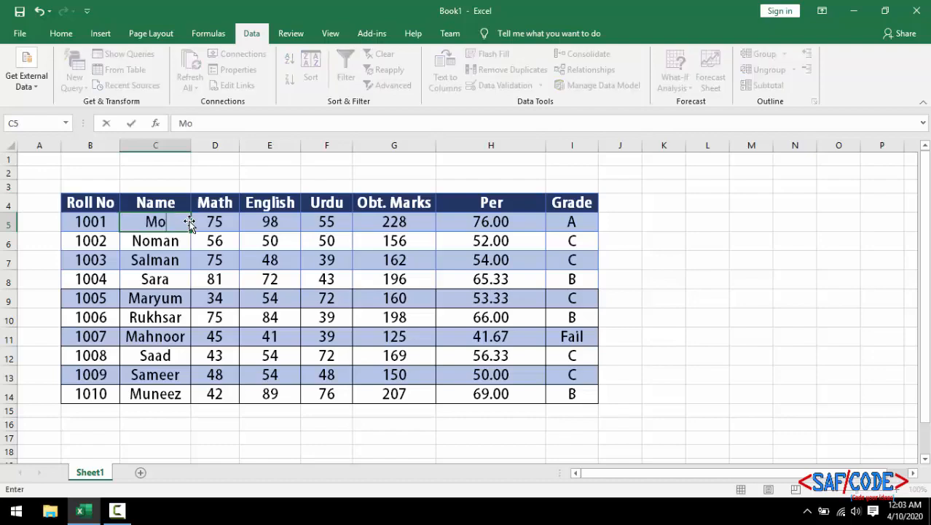
type("hsin")
key("Return")
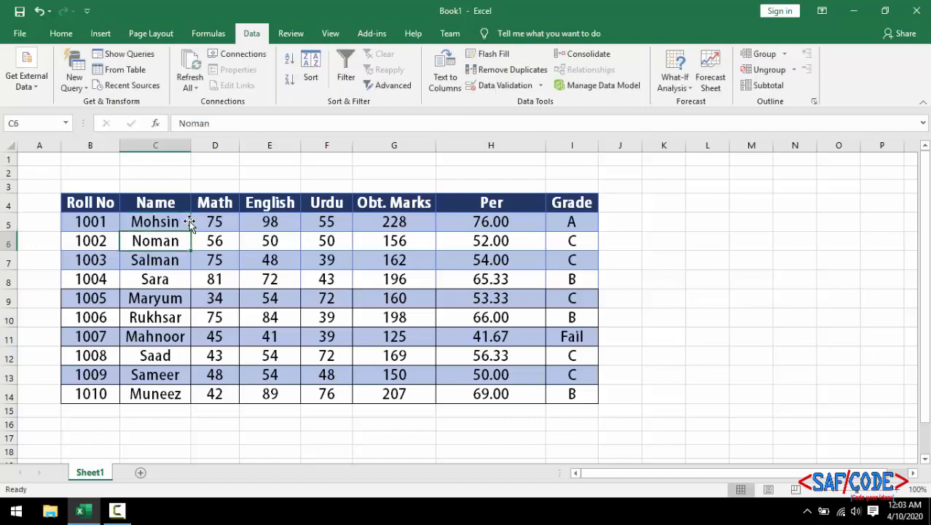
View the data validation criteria for the English and Urdu columns E and F, and close the settings without applying changes
left_click(275, 274)
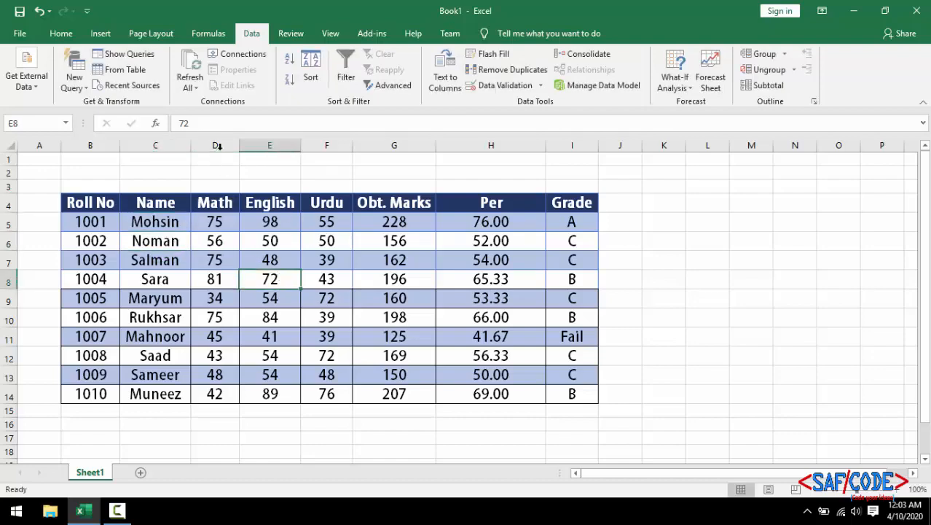
left_click(279, 143)
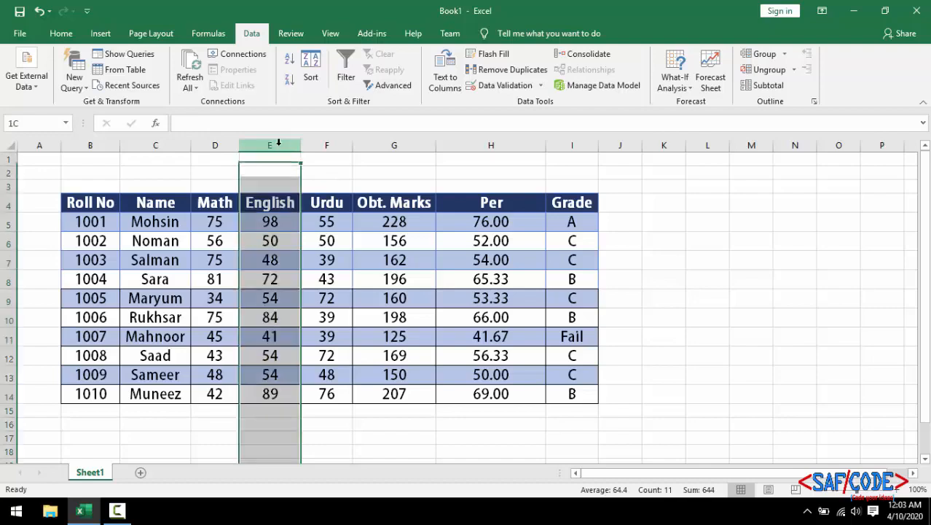
left_click_drag(278, 143, 322, 146)
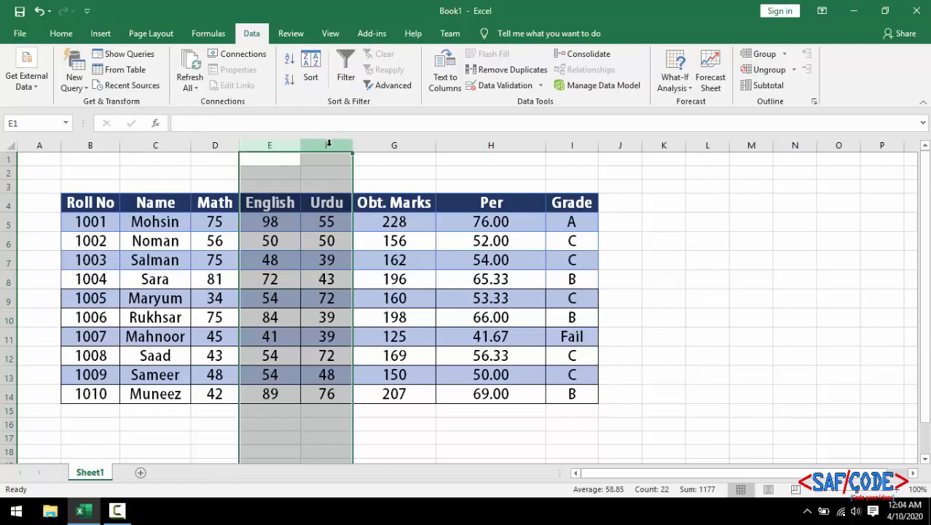
left_click(488, 88)
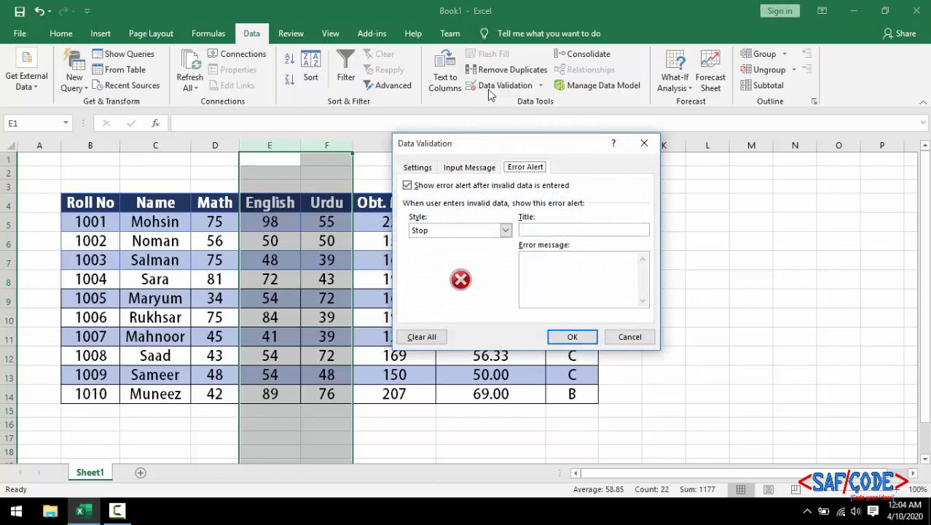
left_click(426, 169)
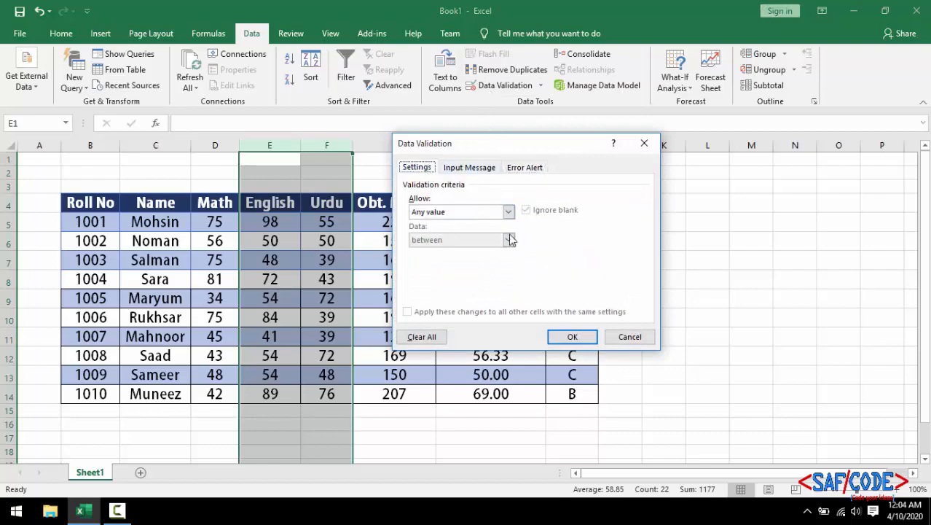
left_click(624, 340)
left_click_drag(622, 337, 652, 316)
left_click(652, 316)
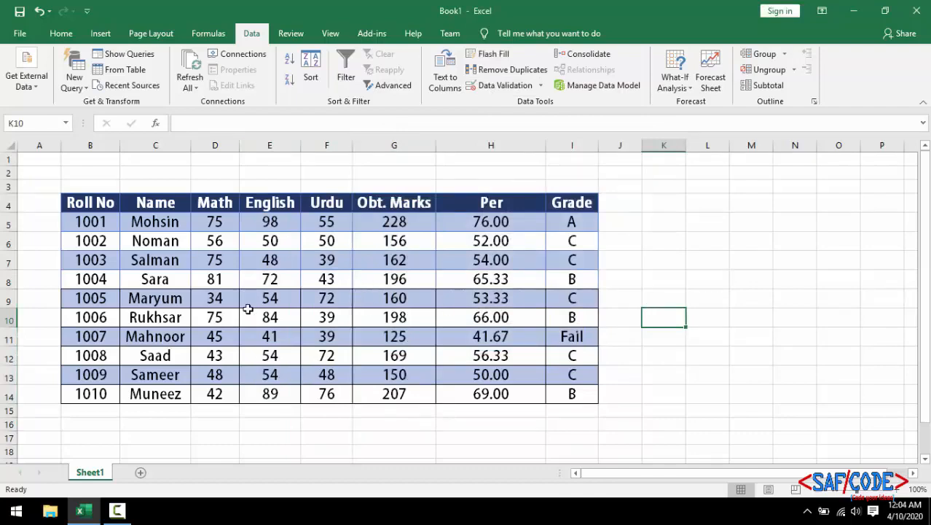
left_click(292, 224)
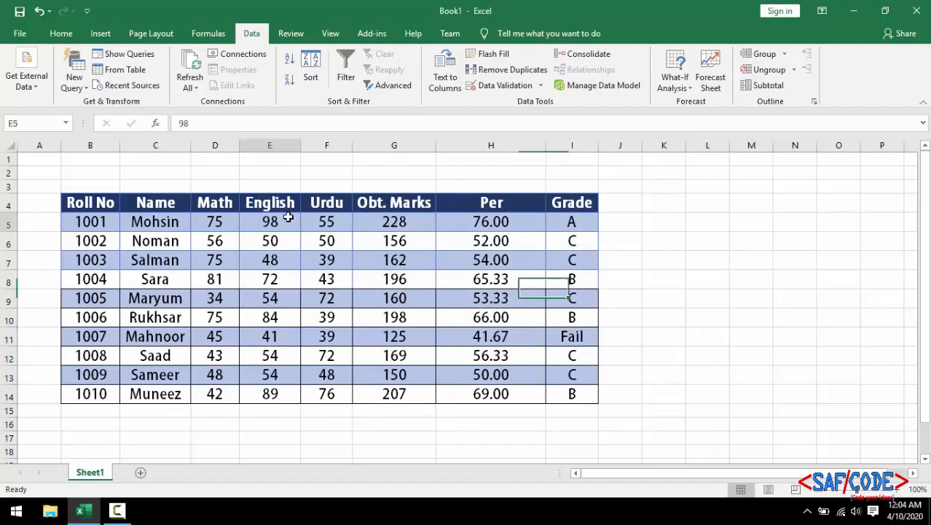
left_click(326, 220)
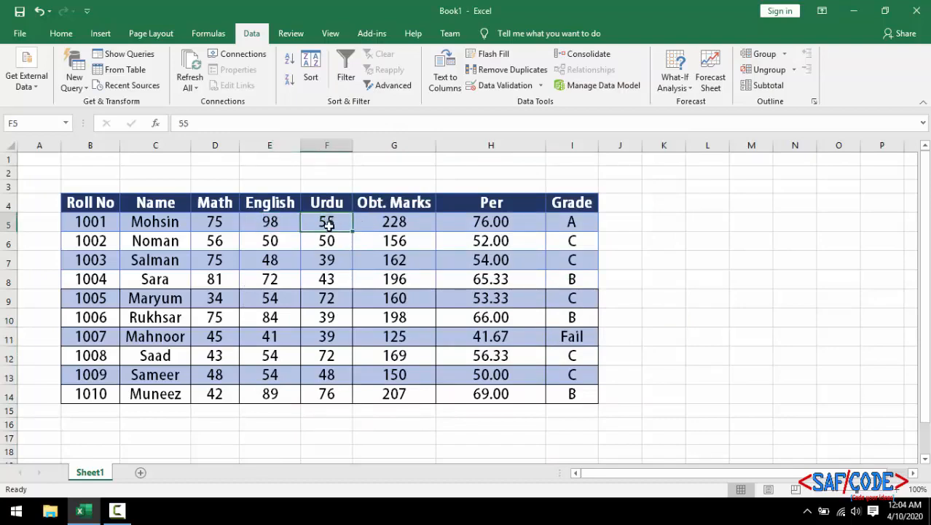